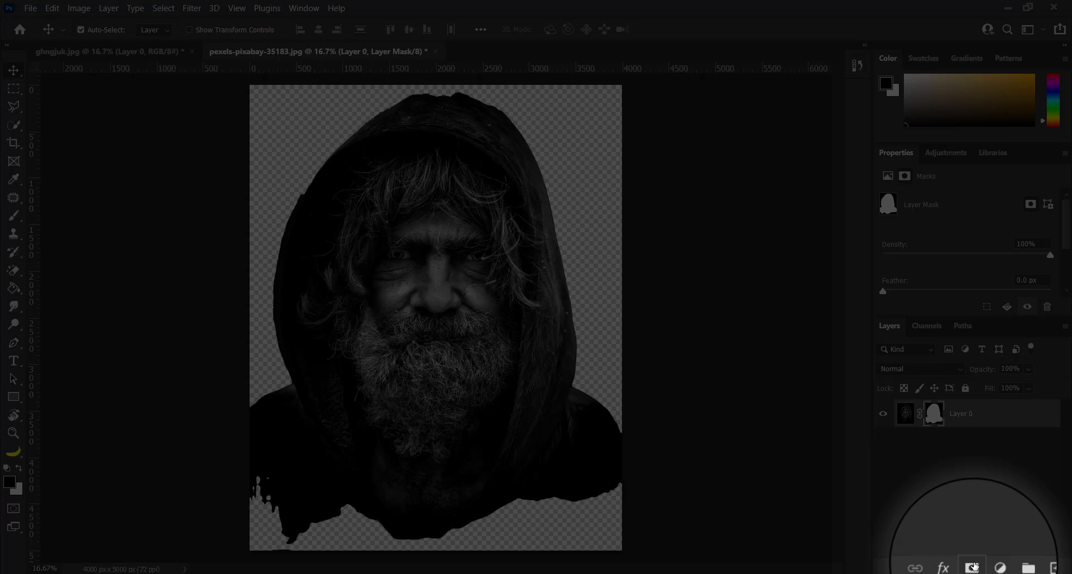
Step: Add a black Solid Color fill layer beneath the masked portrait layer
left_click(1031, 566)
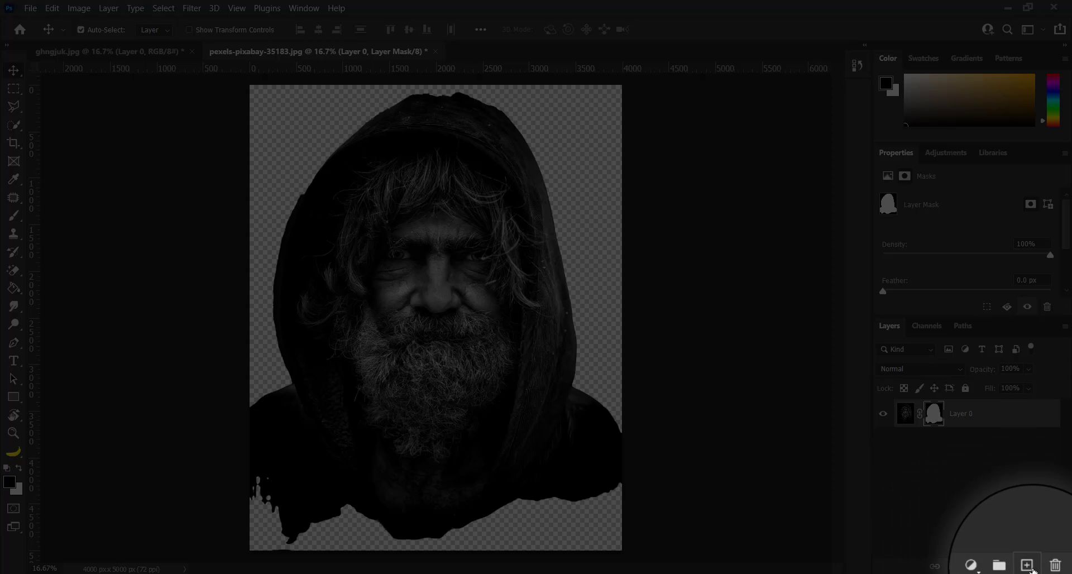
left_click_drag(958, 420, 963, 458)
left_click(992, 567)
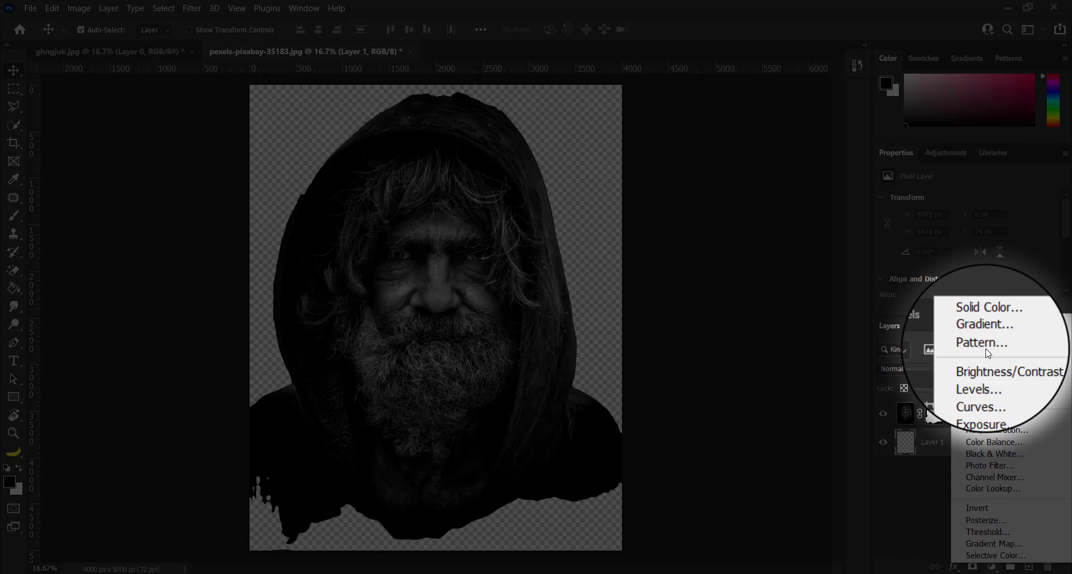
left_click(980, 321)
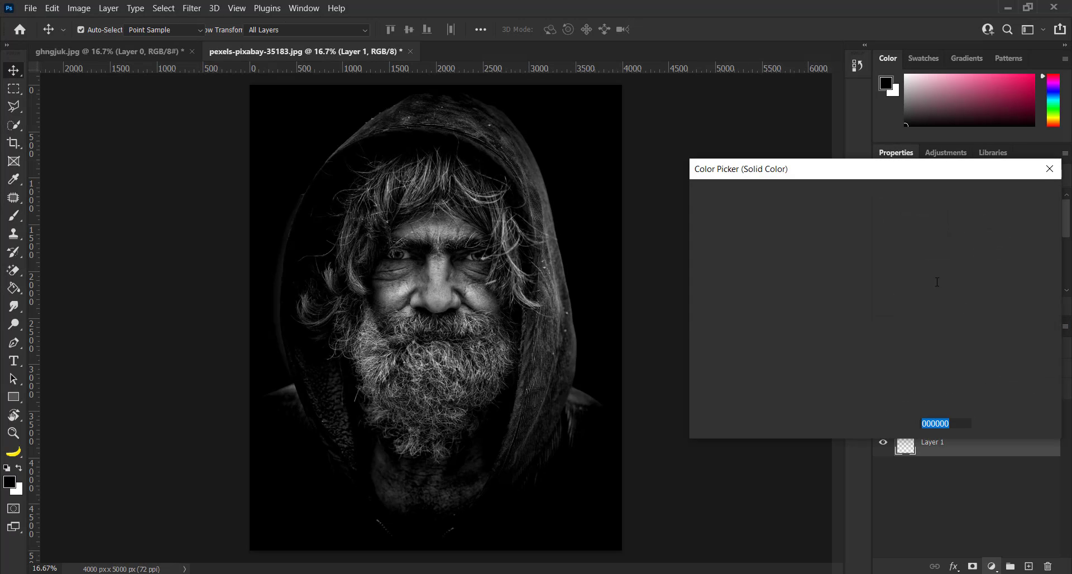
left_click_drag(715, 387, 656, 404)
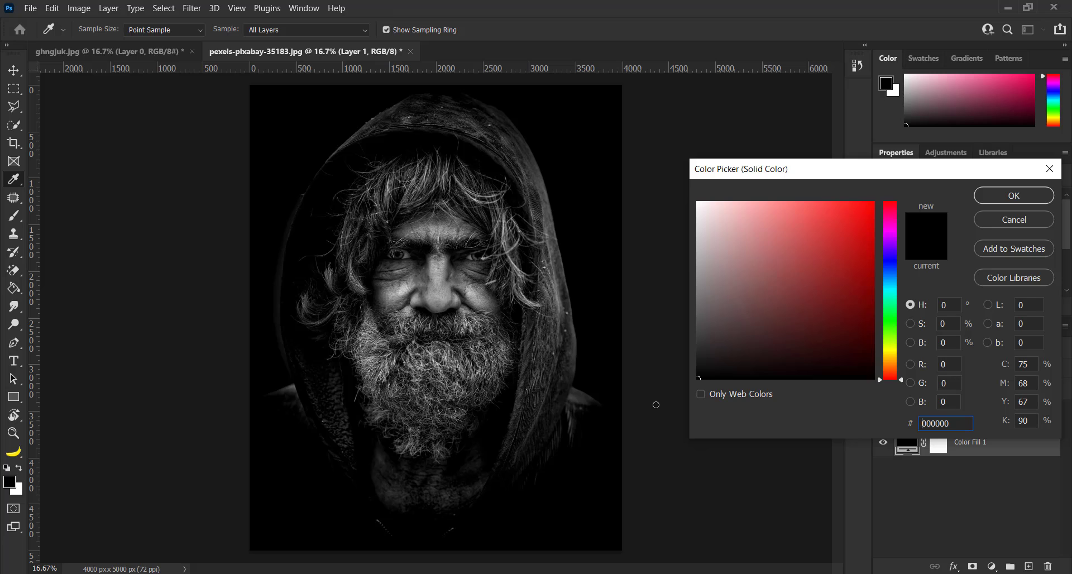
left_click(999, 198)
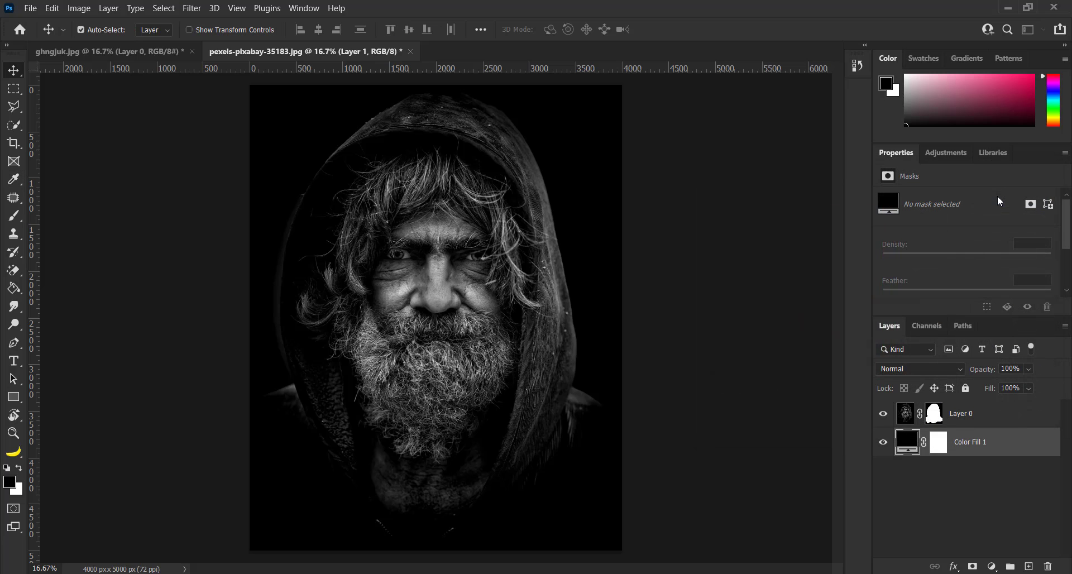
Step: Add an empty layer above the portrait layer and place a vertical guide down the middle of the face at about 2062 px
left_click(963, 418)
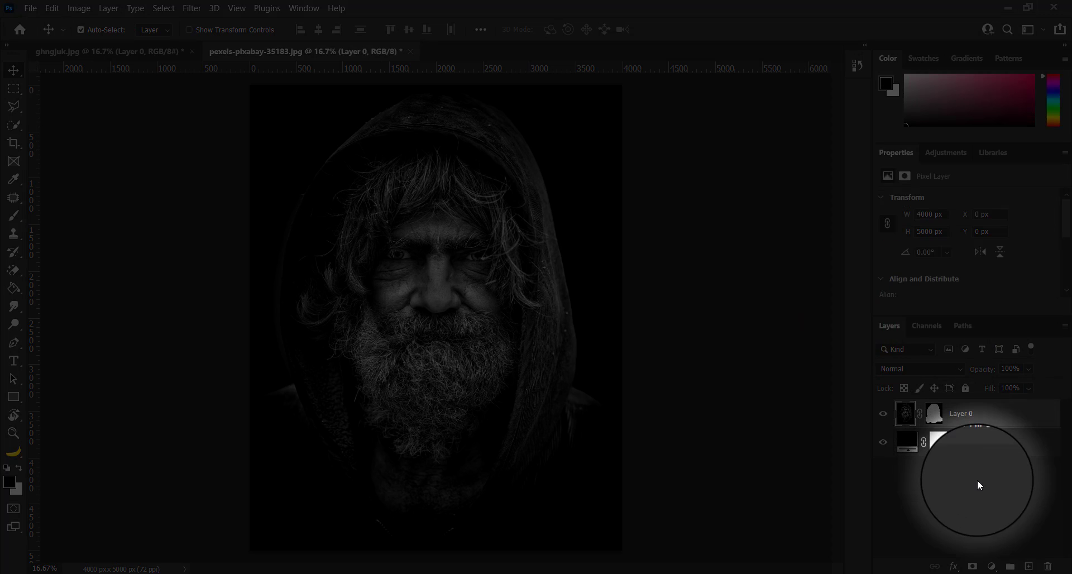
left_click(1029, 566)
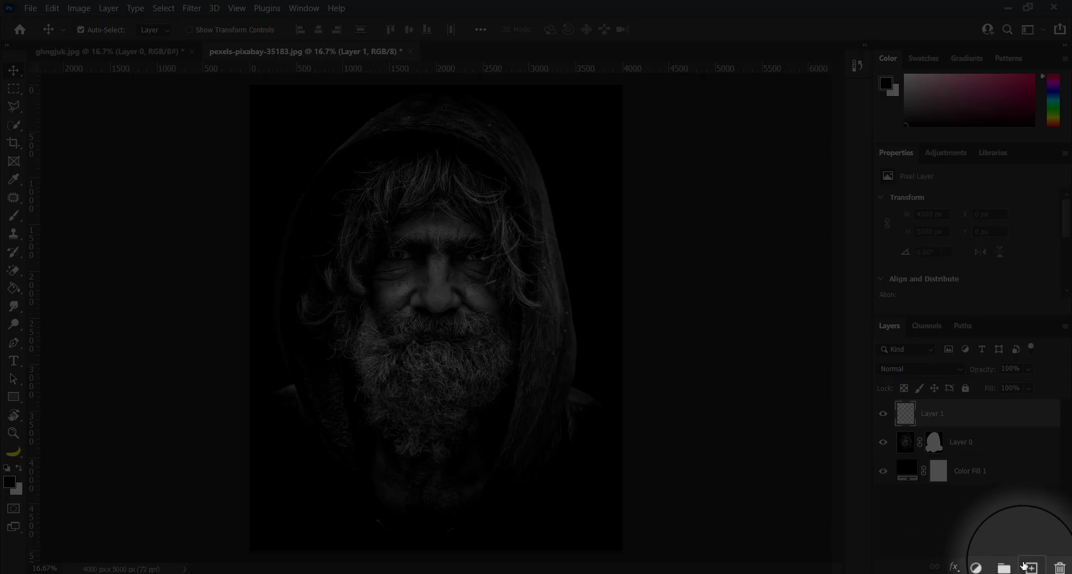
left_click(905, 445)
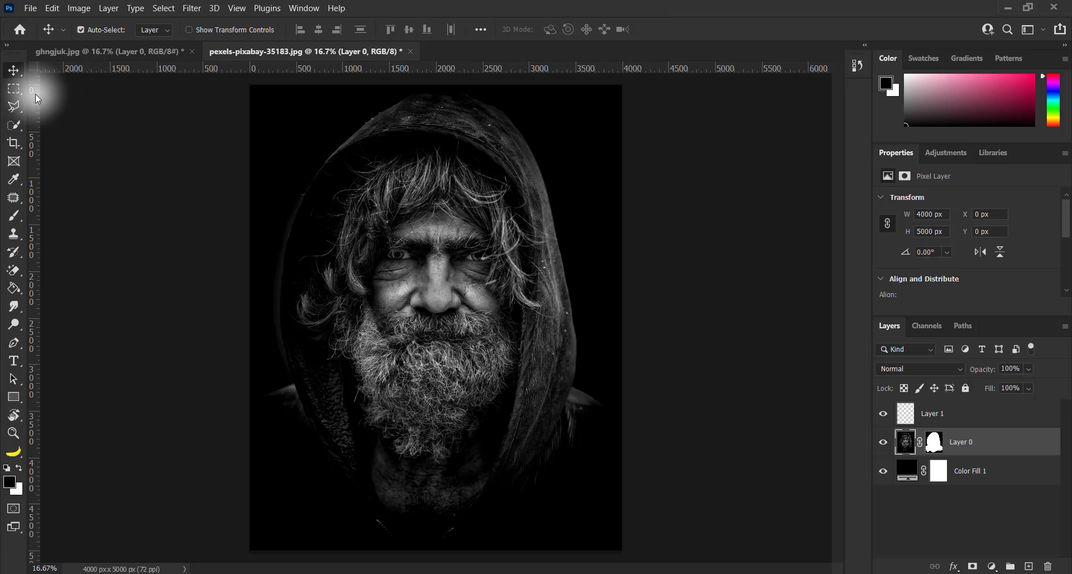
left_click_drag(35, 92, 442, 156)
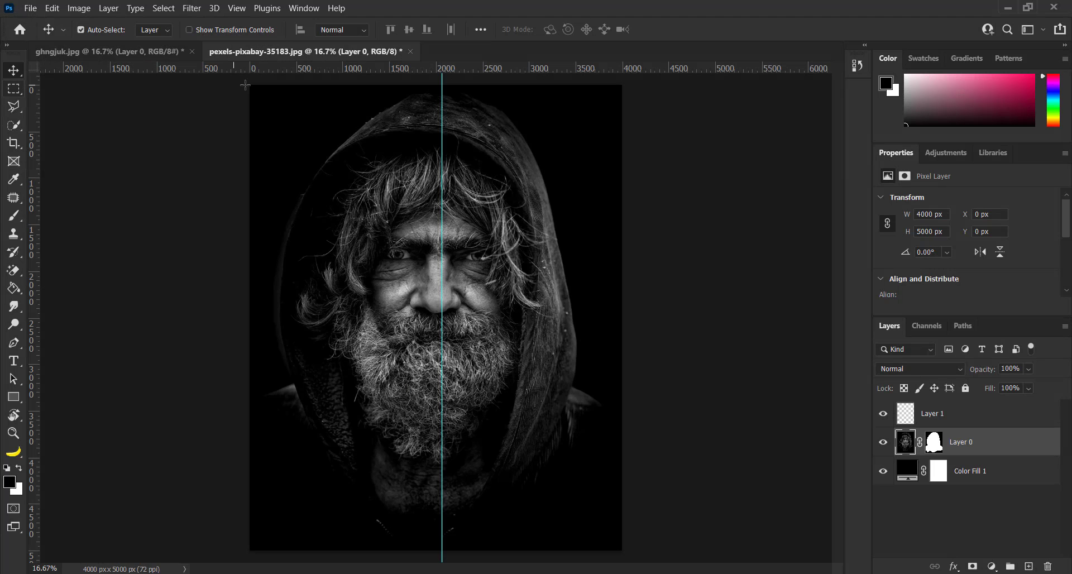
Step: Fill the canvas area left of the guide, about 2062 x 5000 px, with black on the empty layer and deselect
key("m")
left_click_drag(249, 85, 442, 550)
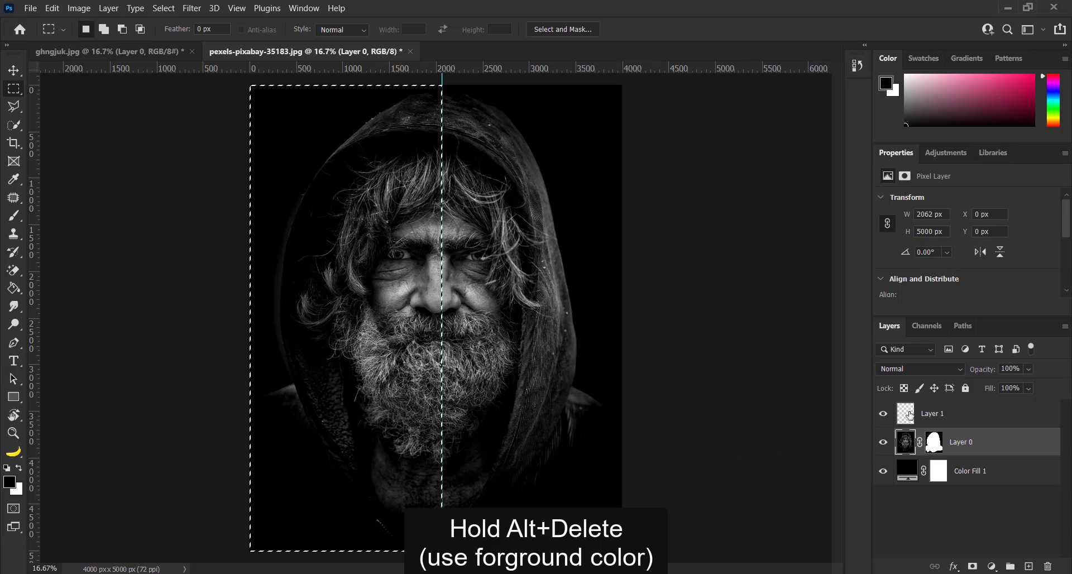
left_click(906, 414)
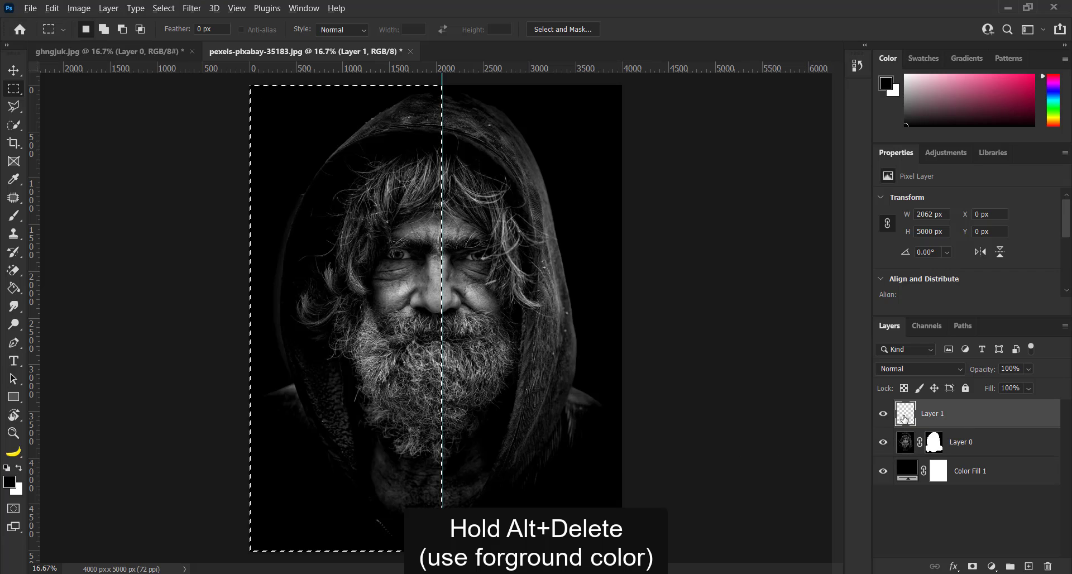
key("alt+Delete")
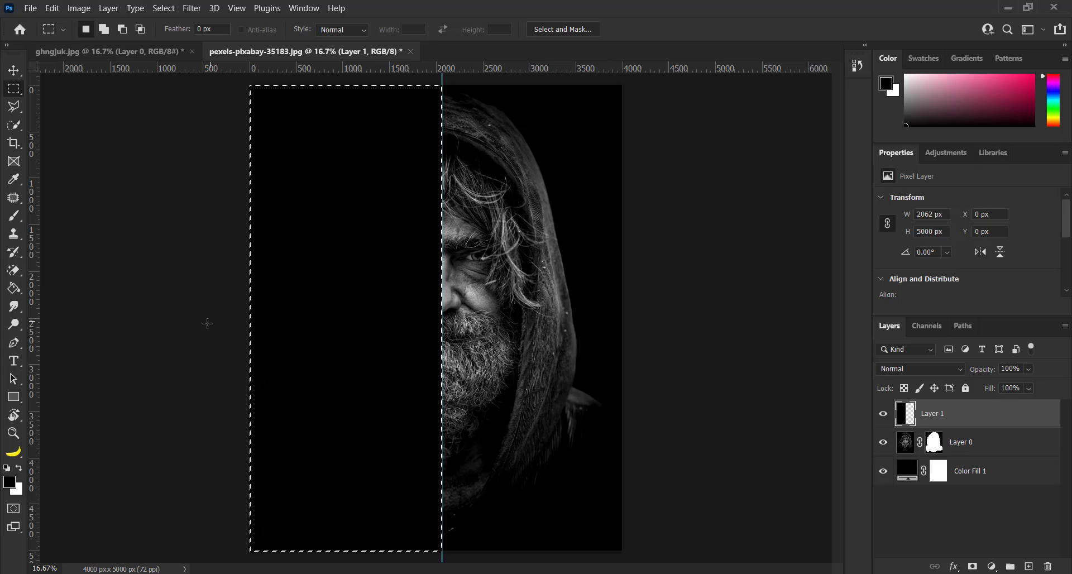
key("ctrl+d")
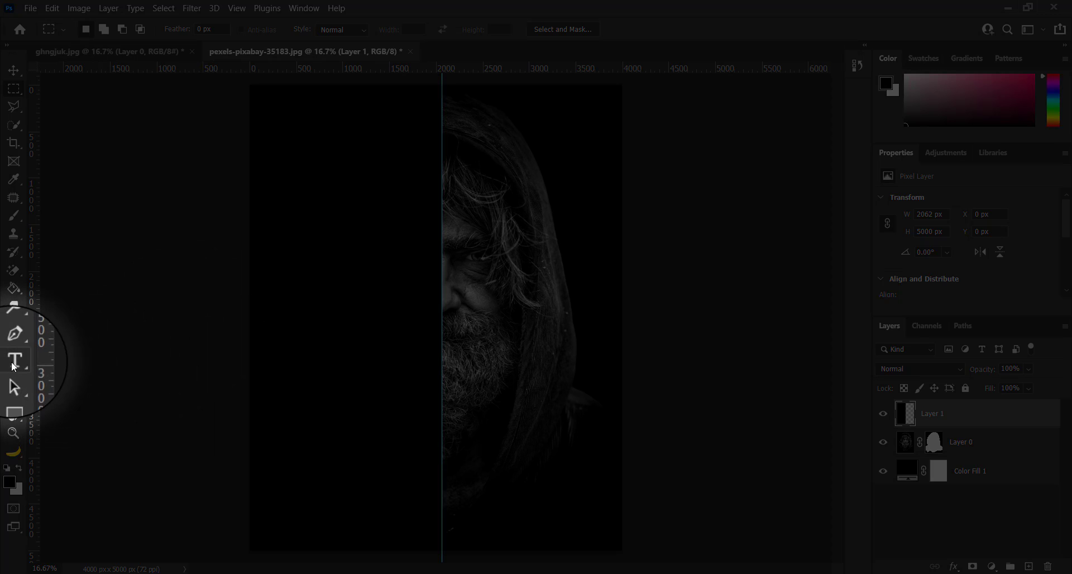
Step: Create a horizontal type layer on the black half and paste the copied word list from "Photoshop" to "2023" into it
left_click(14, 365)
left_click(63, 364)
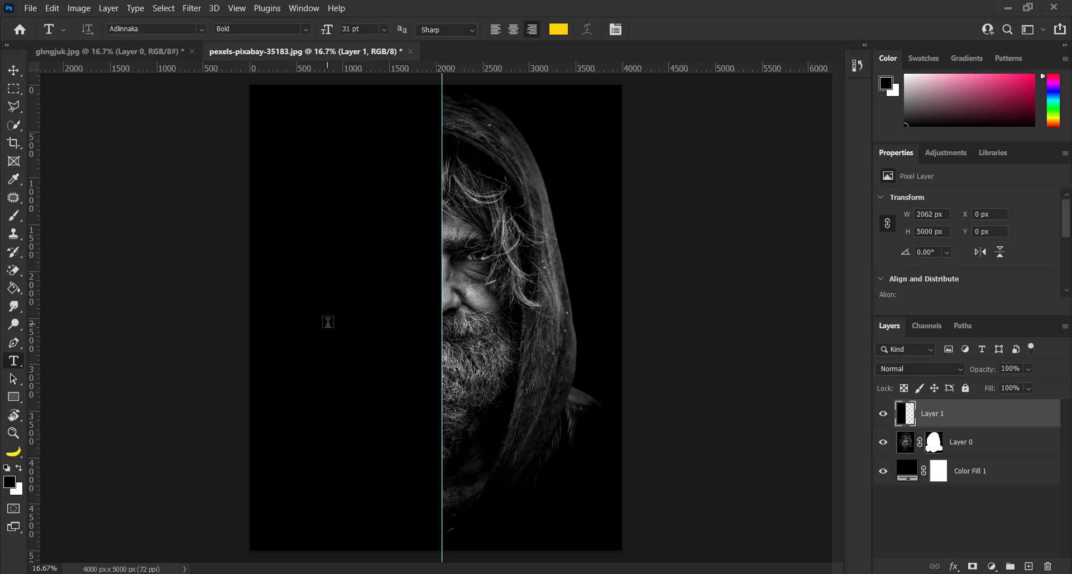
left_click(347, 330)
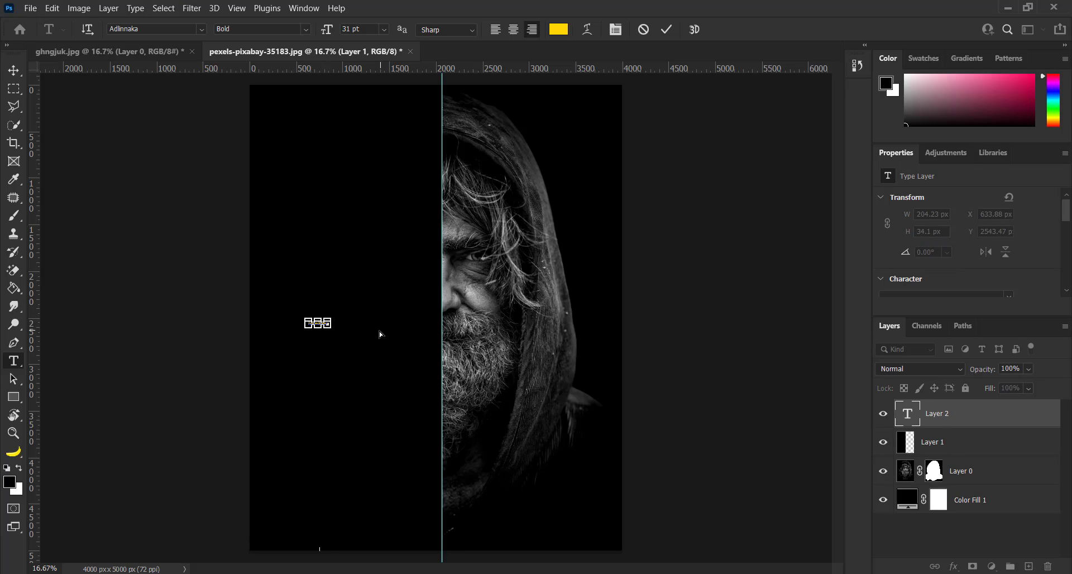
key("ctrl+v")
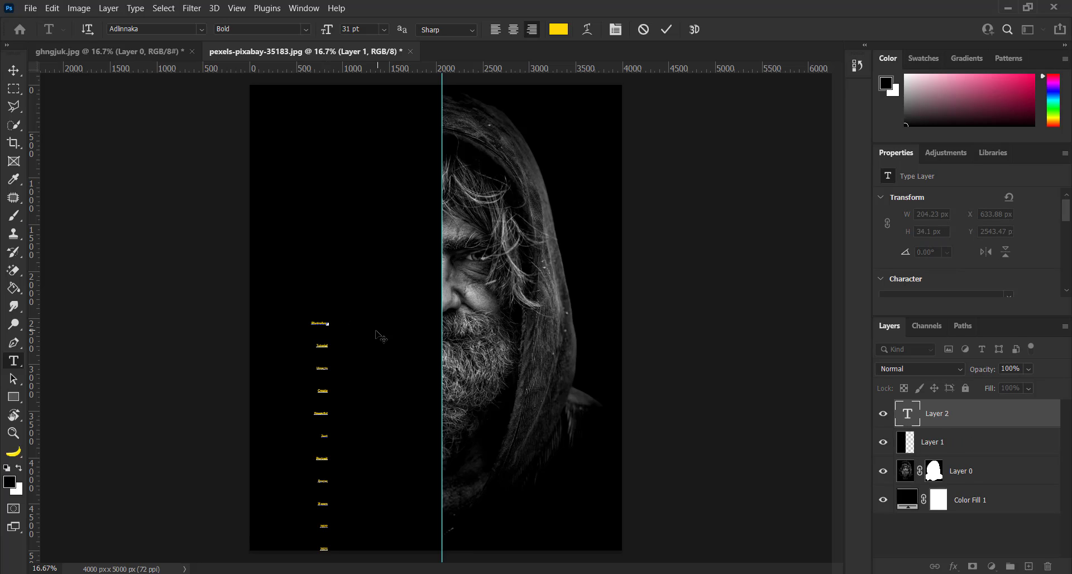
Step: Set the colour of all the pasted text to white and commit the text
left_click(323, 342)
key("ctrl+a")
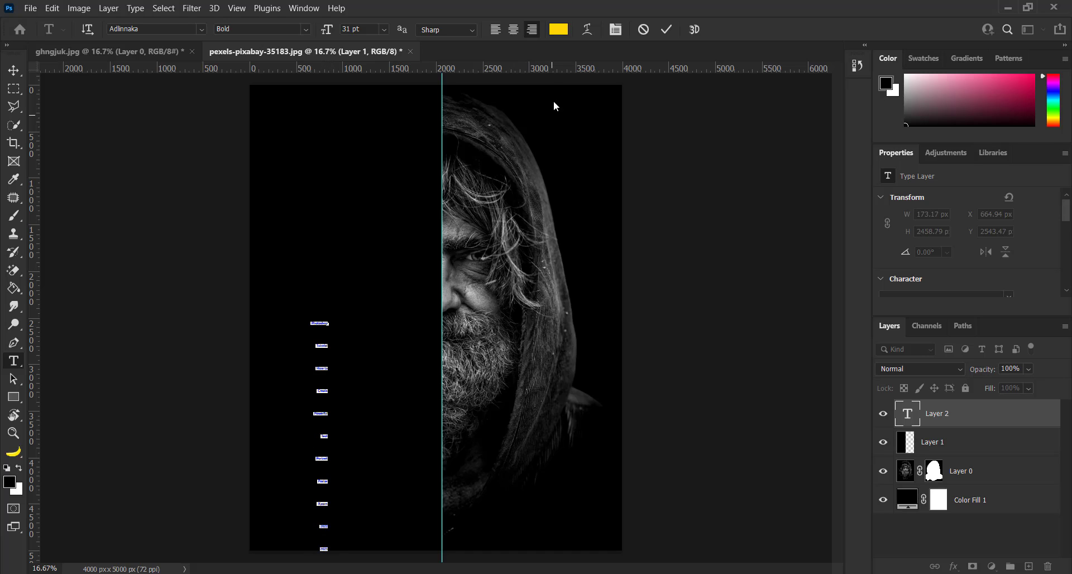
left_click(555, 31)
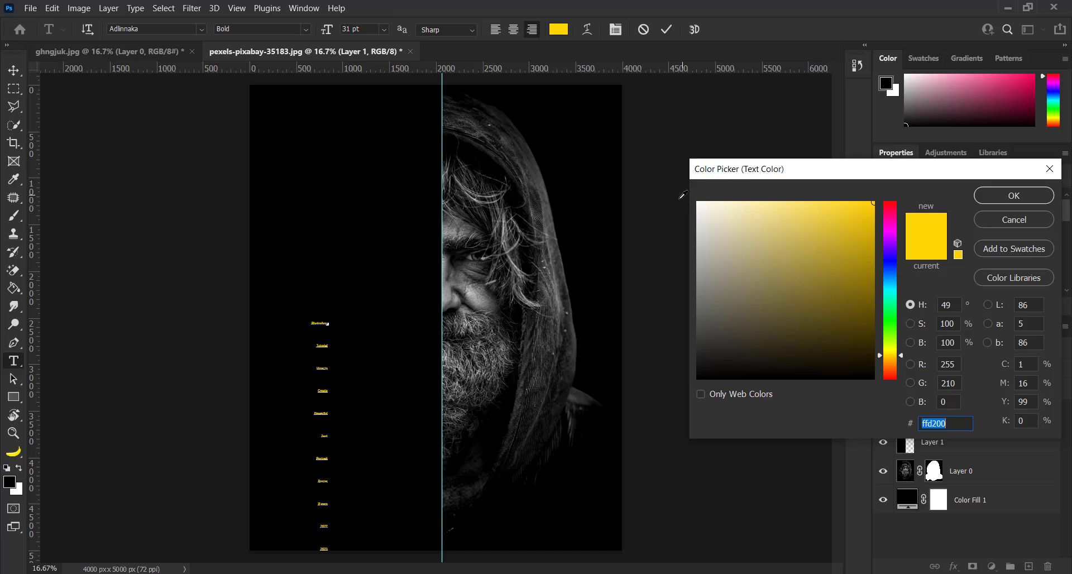
left_click_drag(715, 210, 658, 166)
left_click(993, 196)
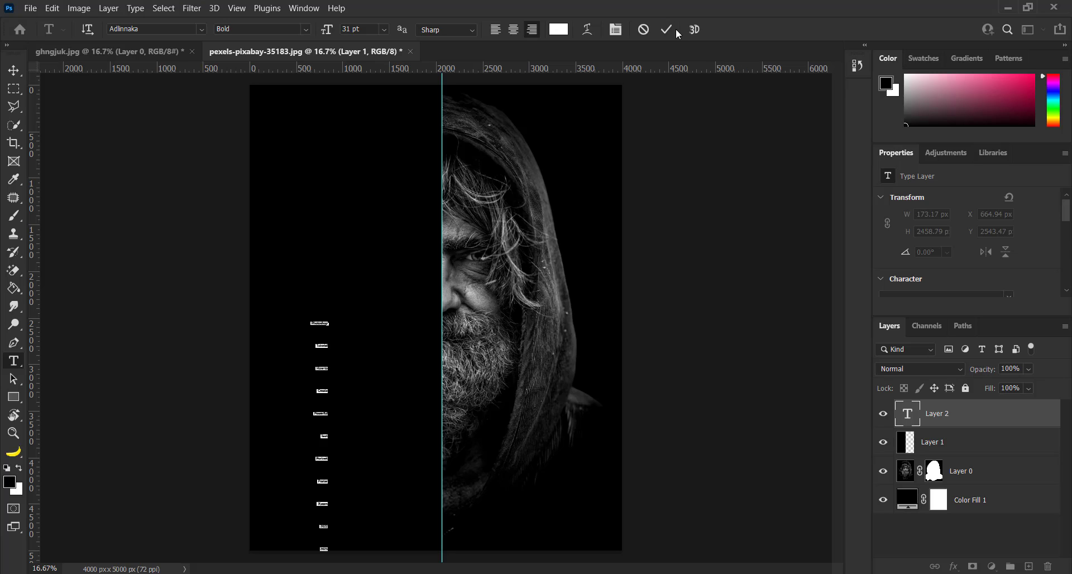
left_click(666, 30)
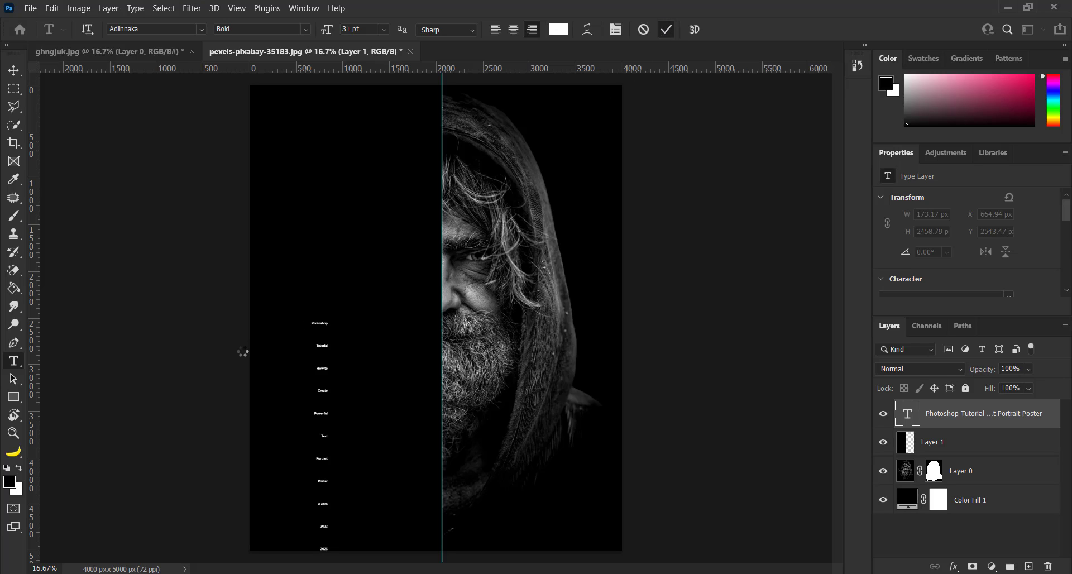
Step: Move the text block up and closer to the guide, centred at about X 1279 px, Y 2232 px
key("ctrl+t")
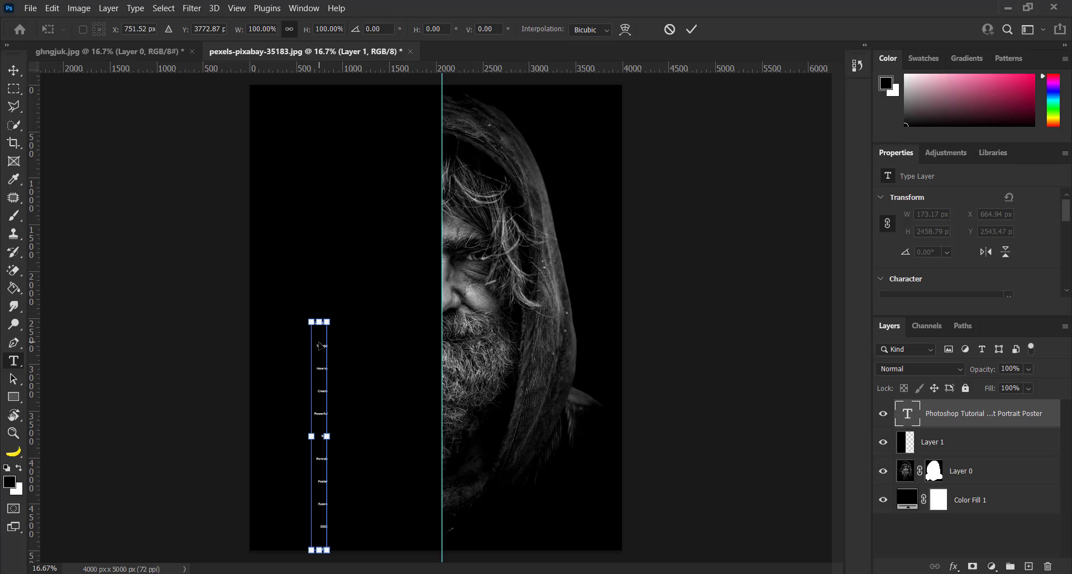
left_click_drag(321, 360, 369, 207)
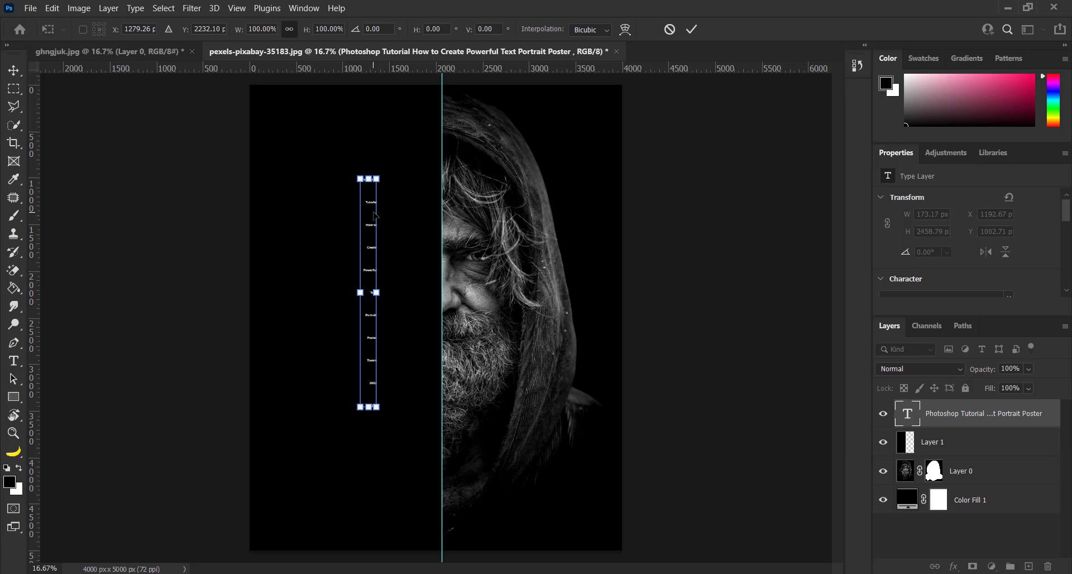
key("Return")
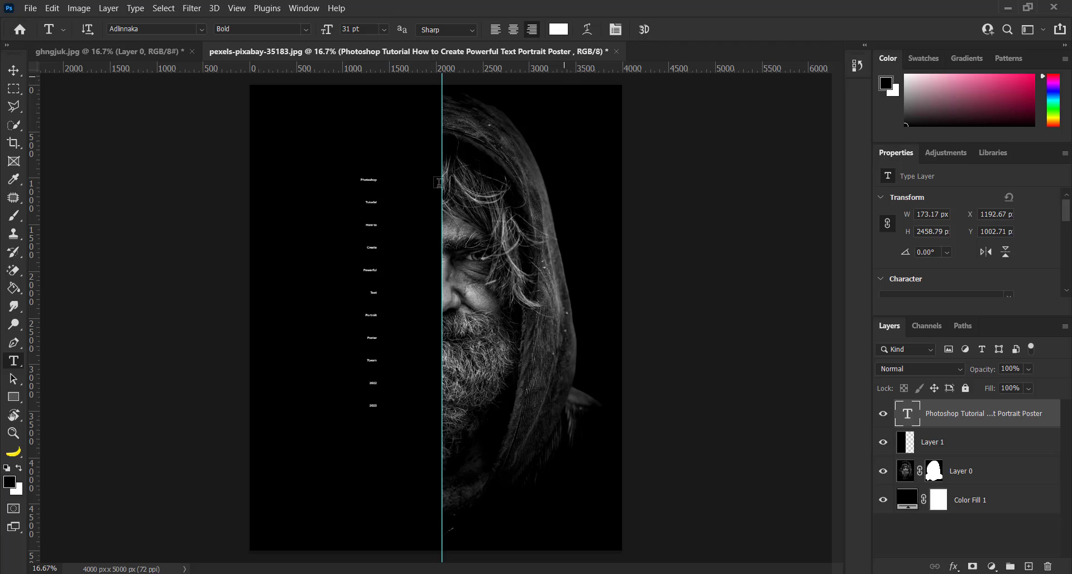
Step: Change the font of the whole text block to American Captain
left_click(14, 72)
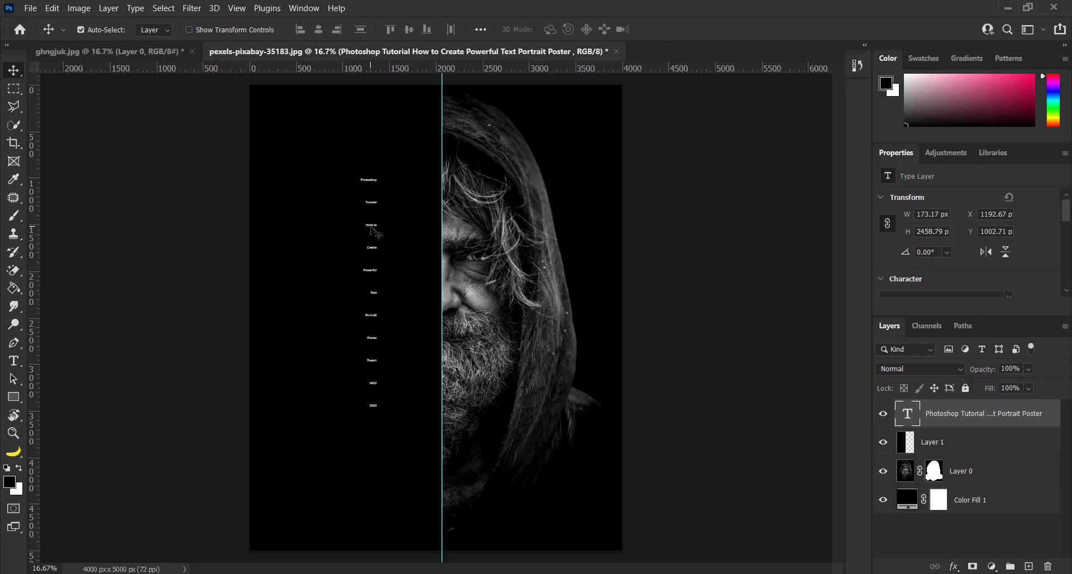
double_click(375, 231)
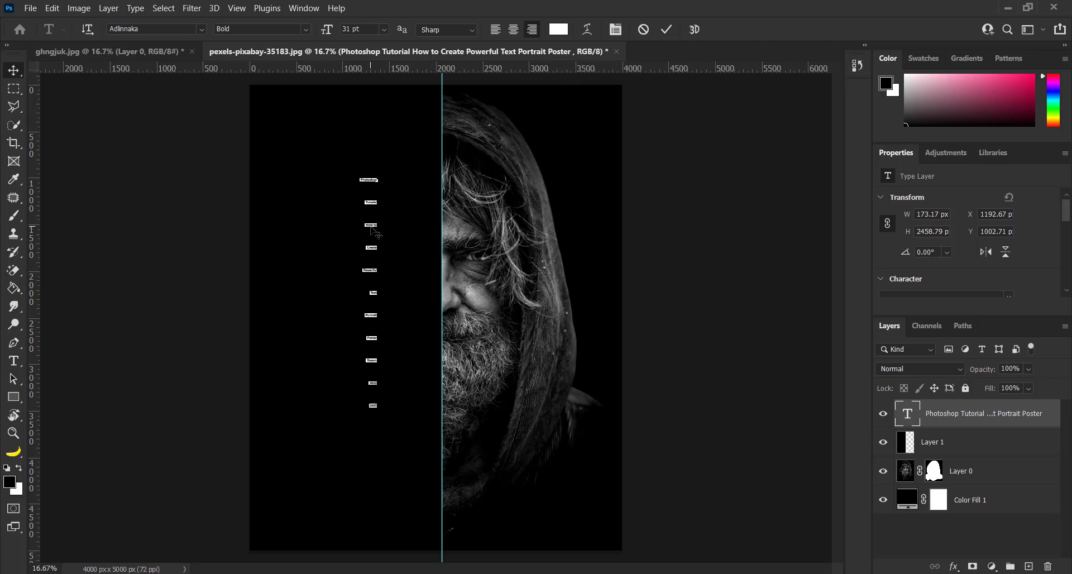
left_click(202, 28)
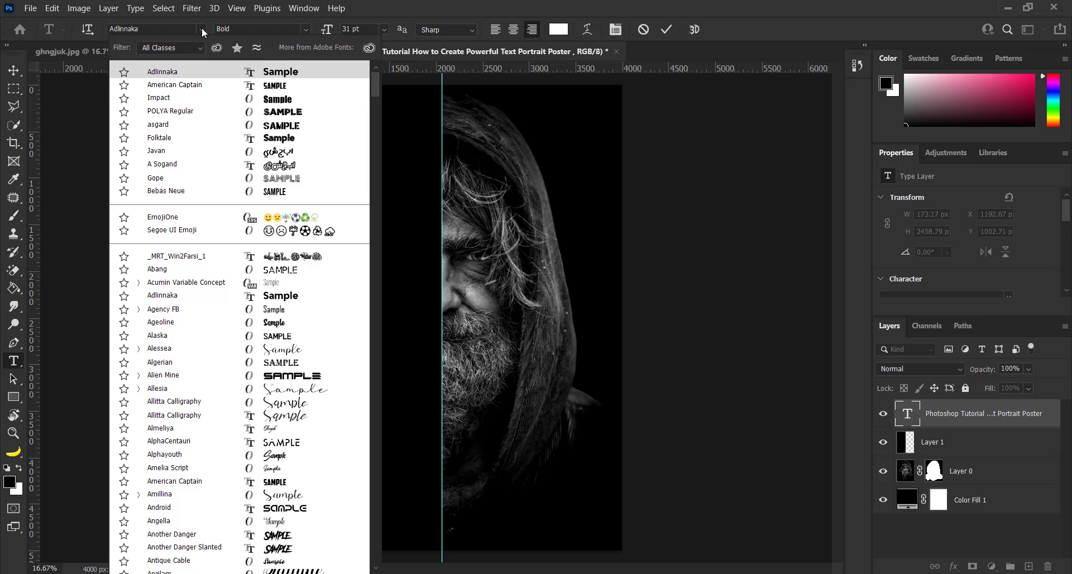
left_click(200, 85)
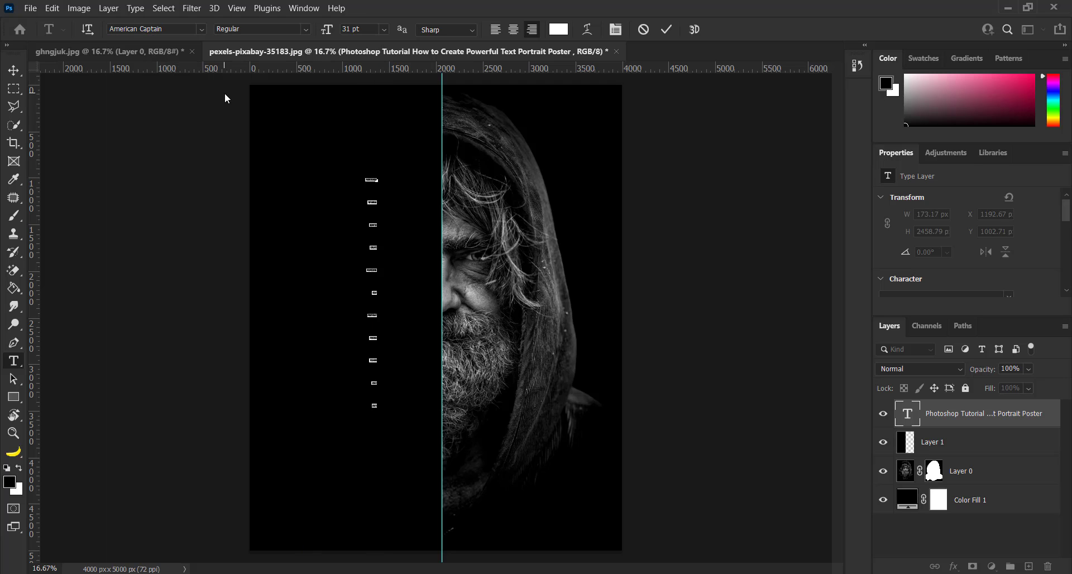
Step: Set the text size to 216 pt and the leading to 167 pt, and commit the text
left_click_drag(322, 32, 401, 3)
mouse_move(326, 31)
left_mouse_down()
mouse_move(369, 10)
mouse_move(339, 25)
left_mouse_up()
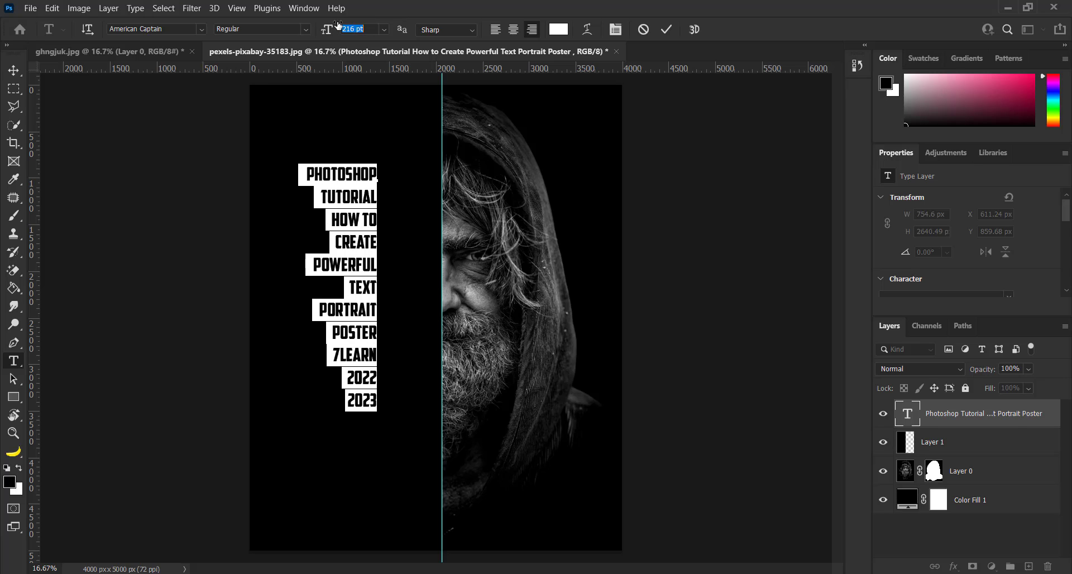
left_click_drag(1067, 211, 1067, 236)
left_click_drag(964, 211, 912, 267)
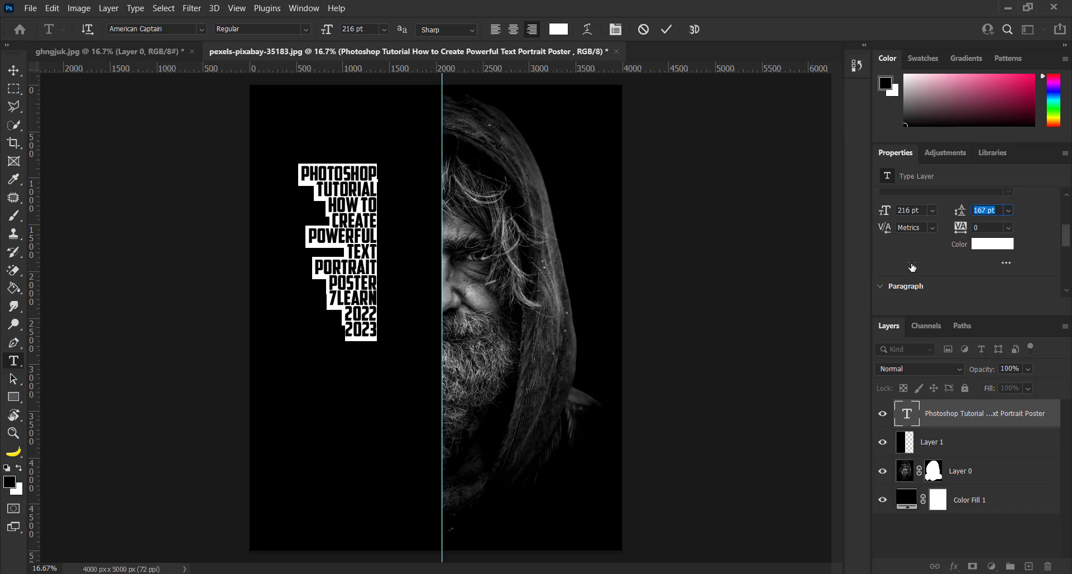
left_click(664, 31)
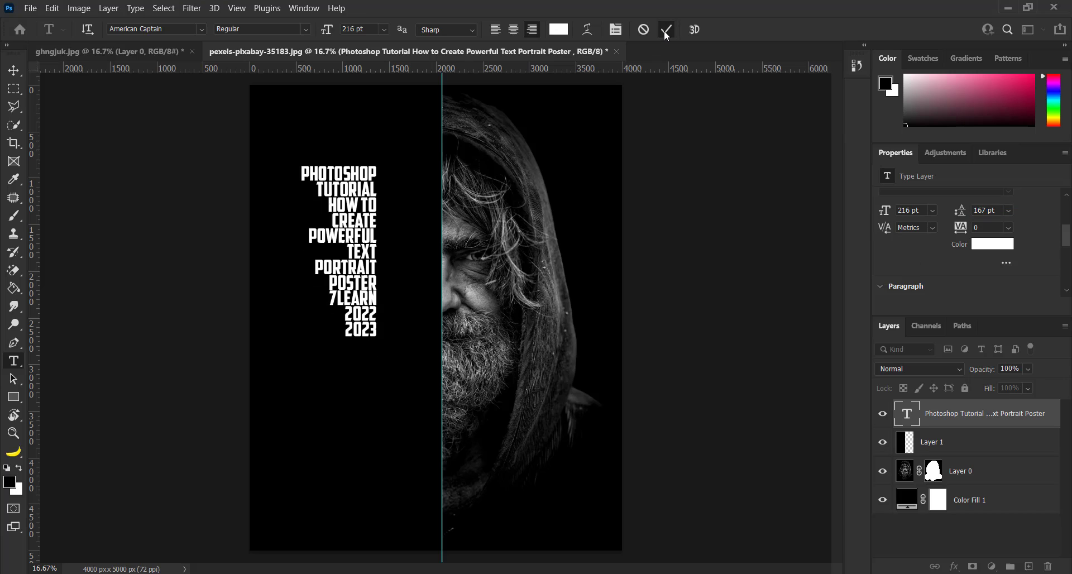
key("v")
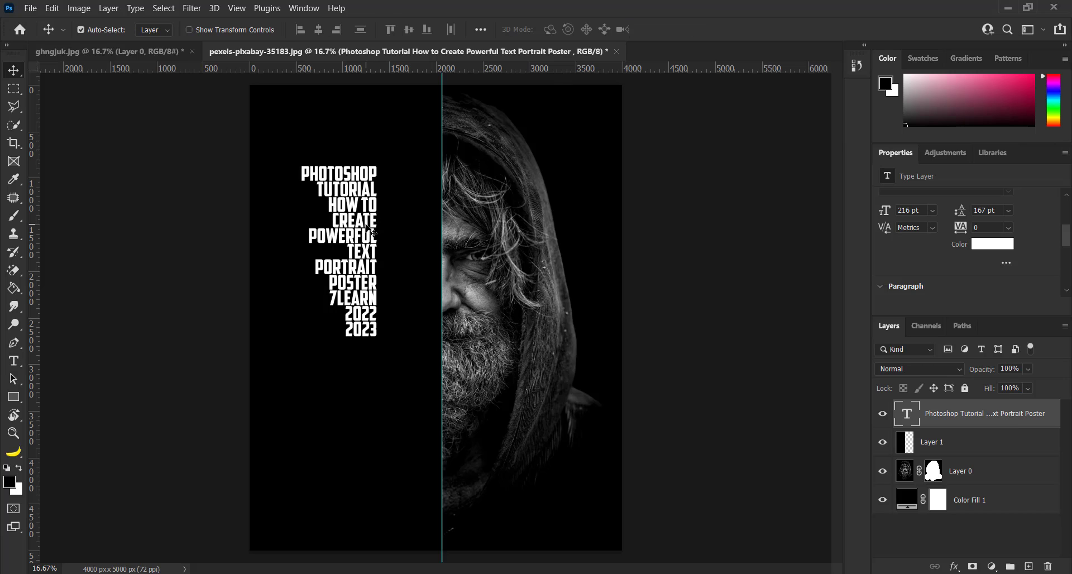
double_click(372, 232)
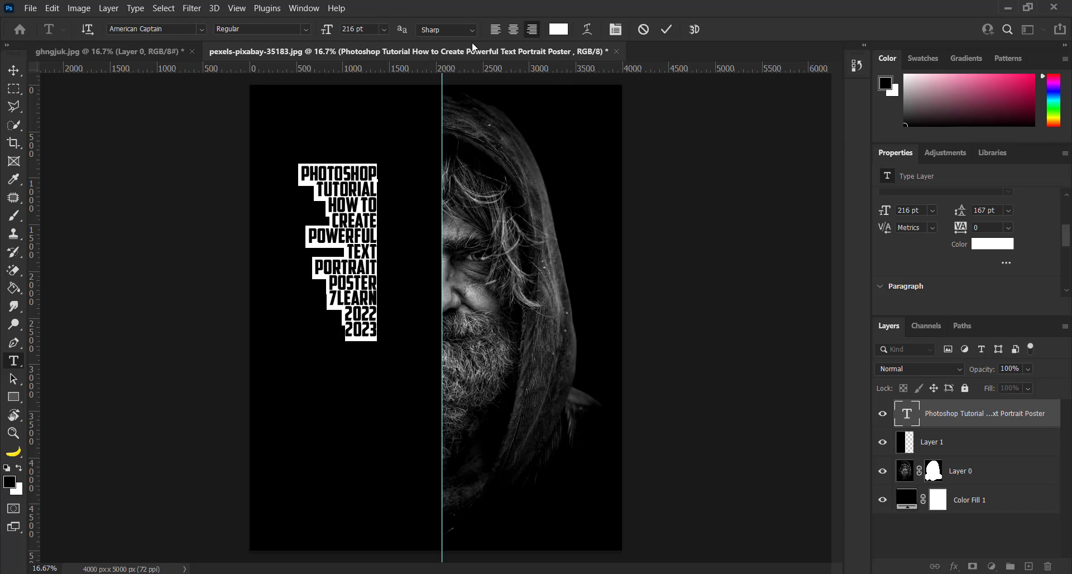
left_click(667, 30)
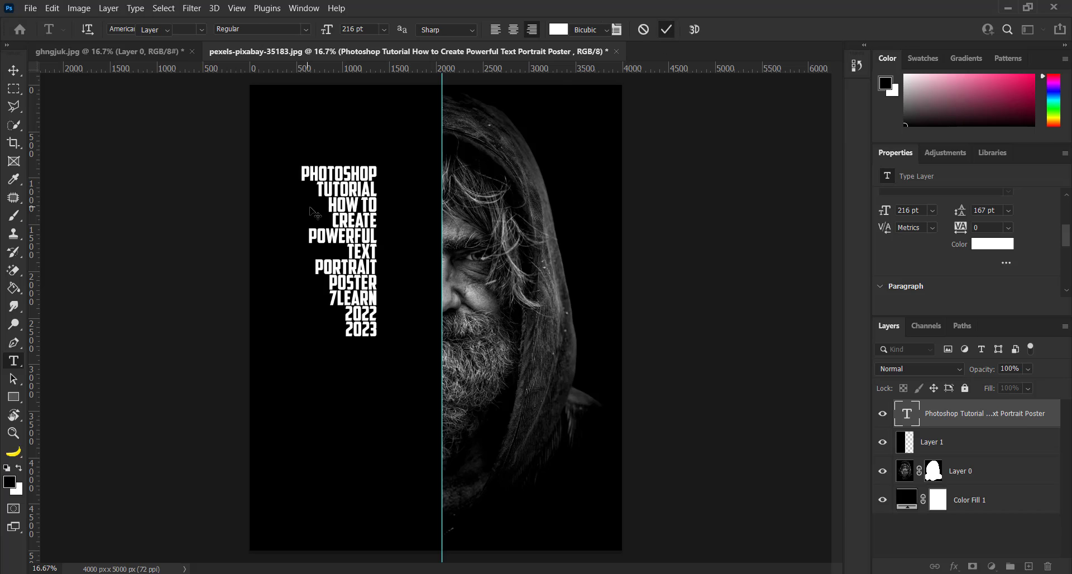
Step: Scale the text block up proportionally to about 1509 × 3523 px, place it just beside the guide, and commit the transform
key("ctrl+t")
left_click_drag(300, 340, 260, 434)
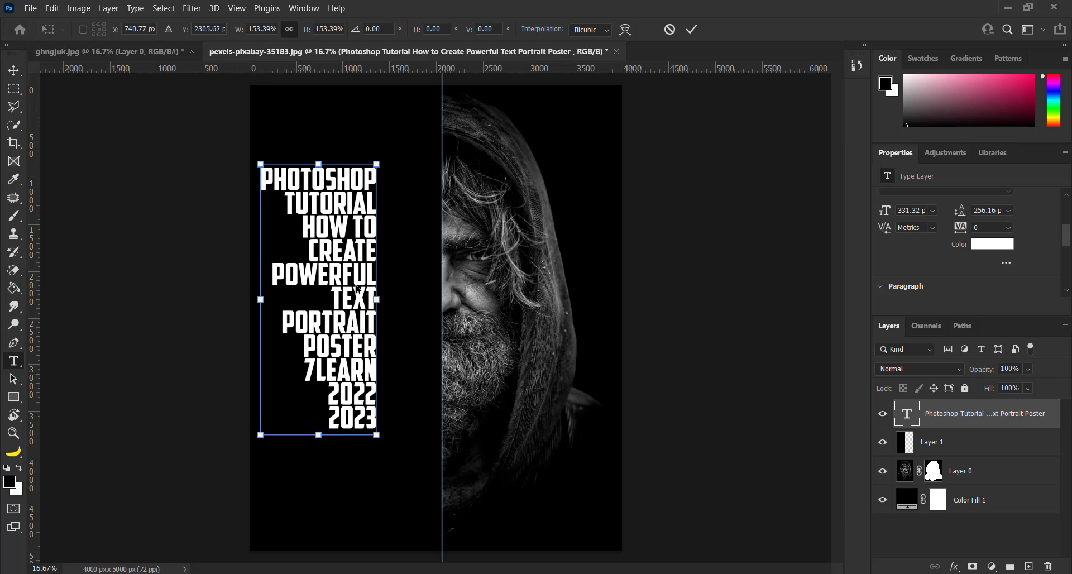
left_click_drag(357, 287, 414, 270)
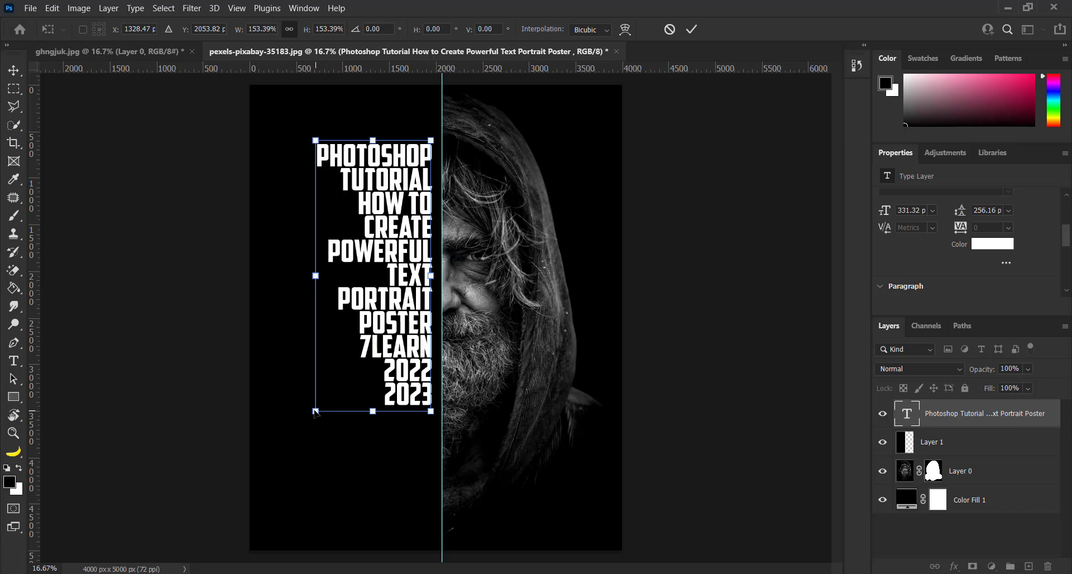
left_click_drag(314, 419, 290, 467)
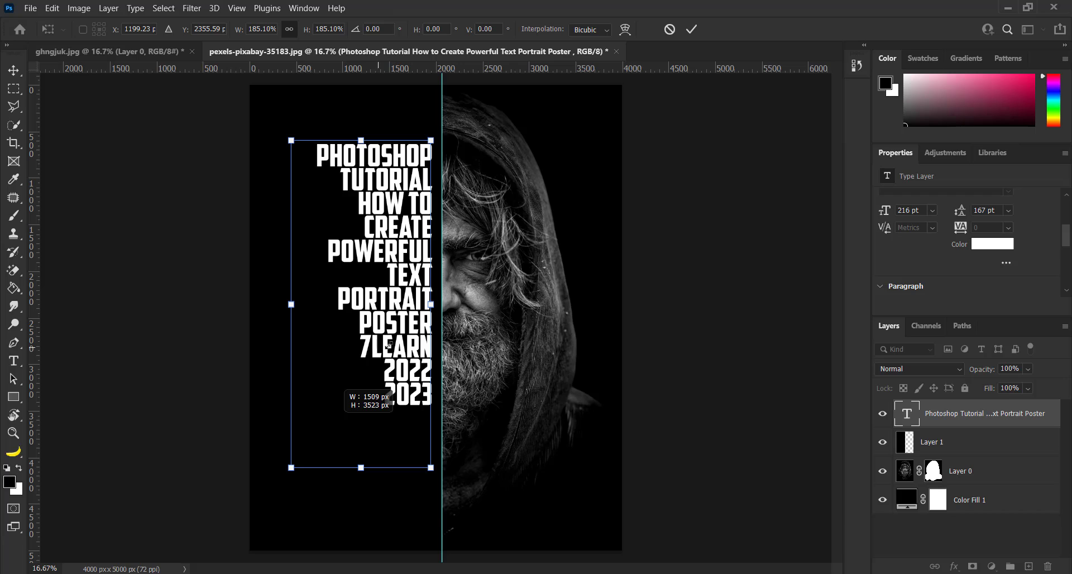
left_click(691, 29)
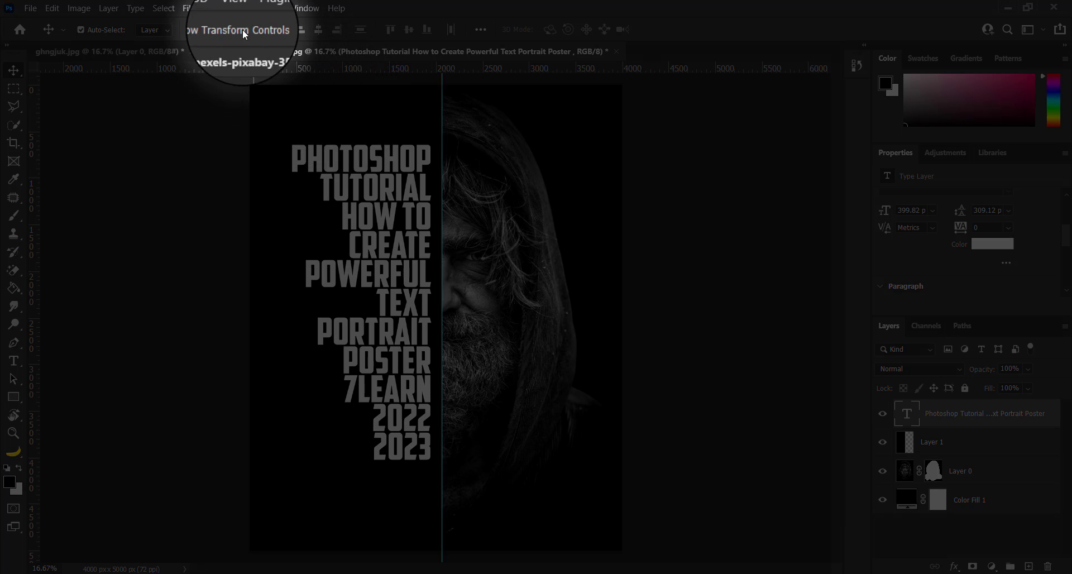
Step: Turn on snapping and move the text block slightly down until its right edge sits against the vertical guide
left_click(243, 8)
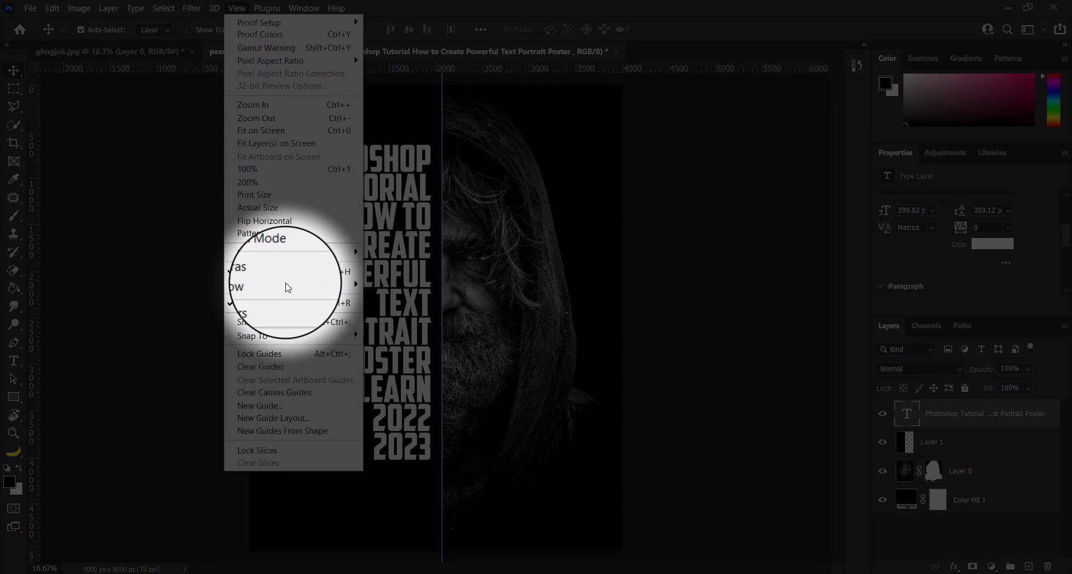
left_click(276, 321)
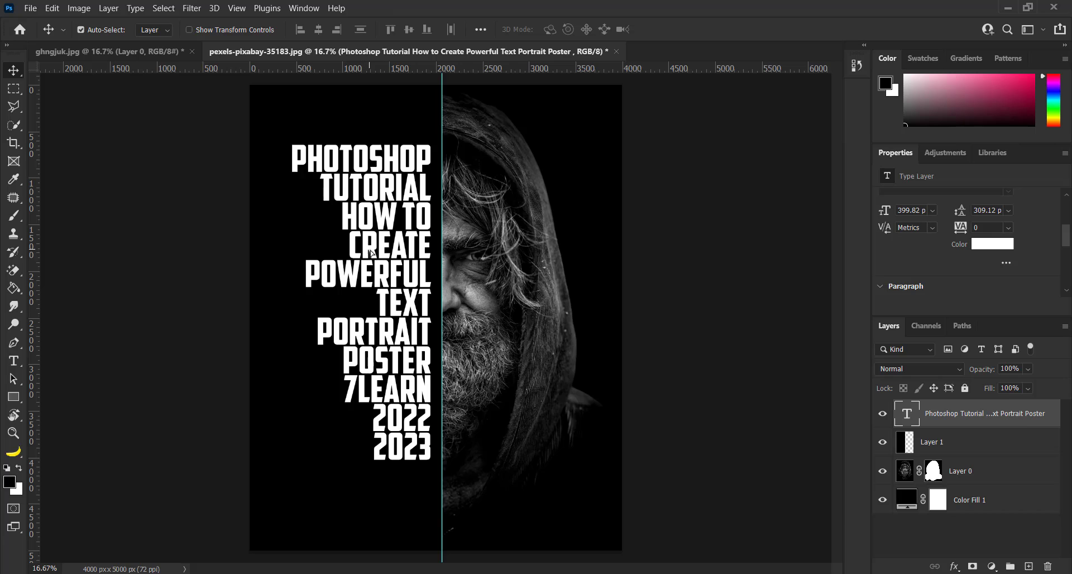
left_click_drag(372, 252, 380, 267)
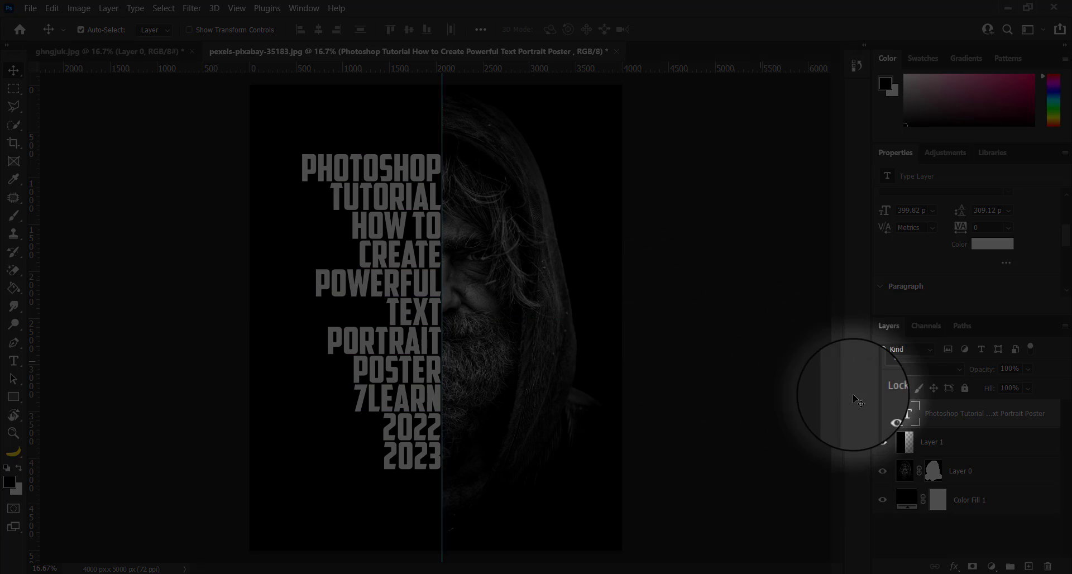
Step: Load the text's outline as a selection, hide the text layer, delete the selected letter shapes from Layer 1, and deselect
left_click(912, 416, "ctrl")
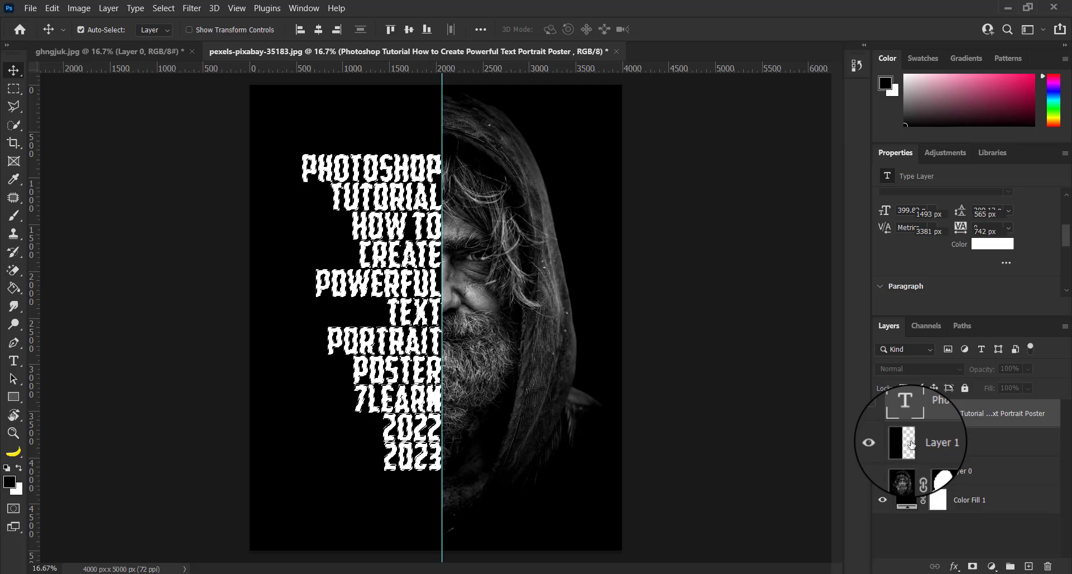
left_click(906, 441)
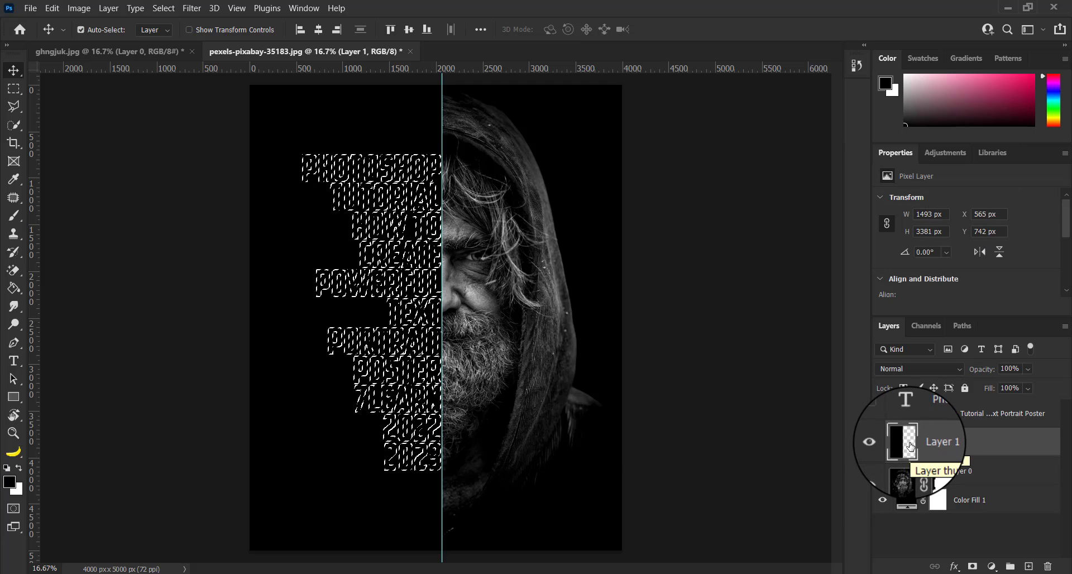
key("Delete")
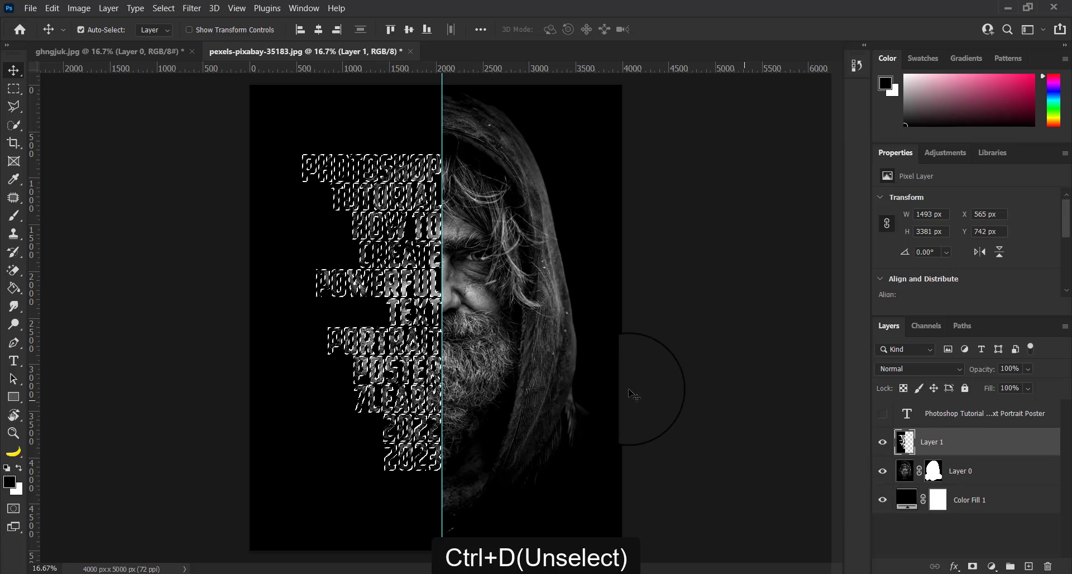
key("ctrl+d")
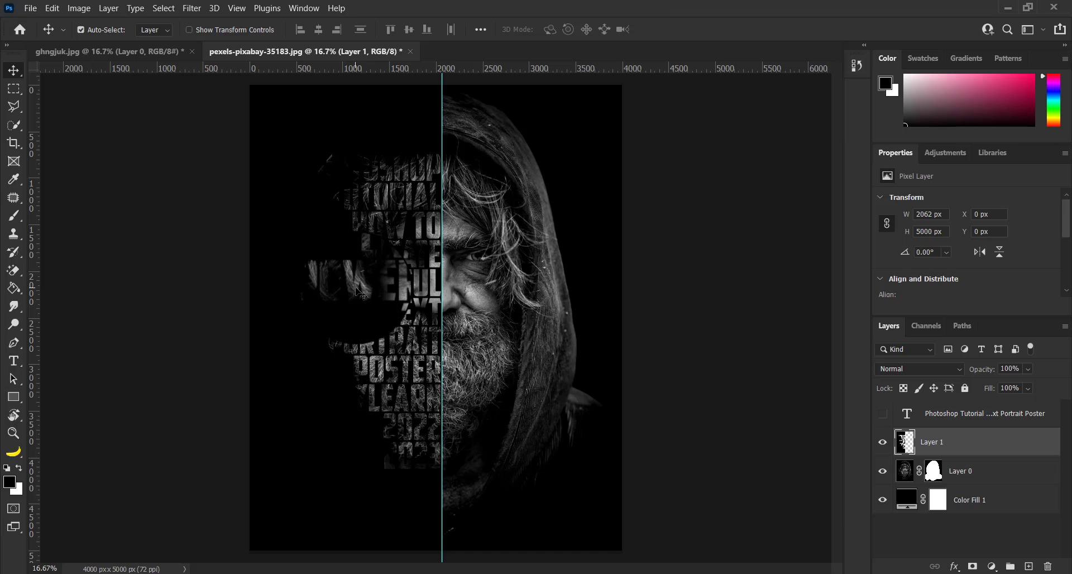
Step: Dodge the face inside the letters on Layer 0 with the range set to Shadows and 50% exposure
left_click(918, 471)
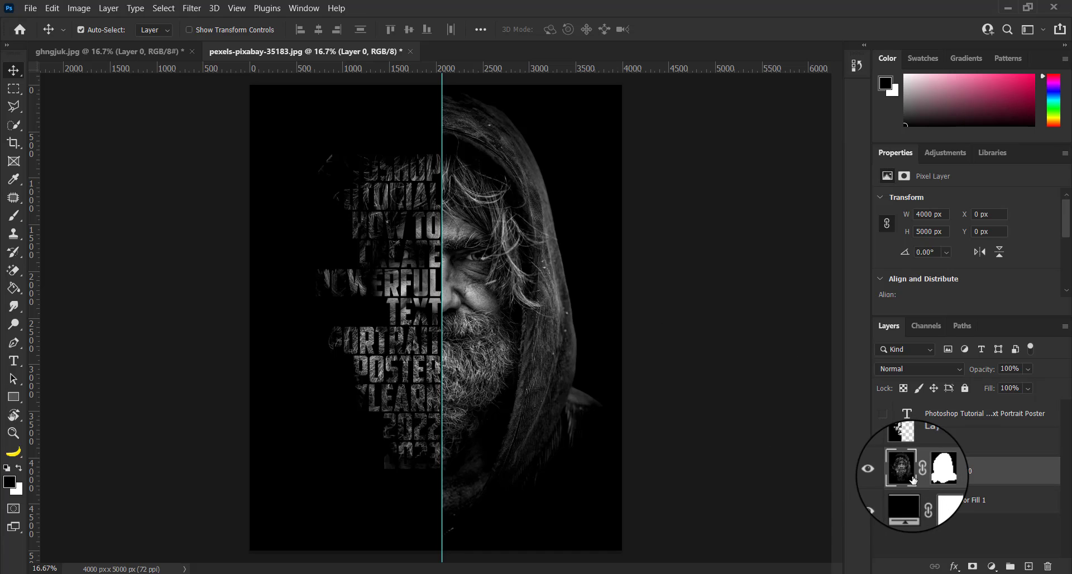
left_click(13, 324)
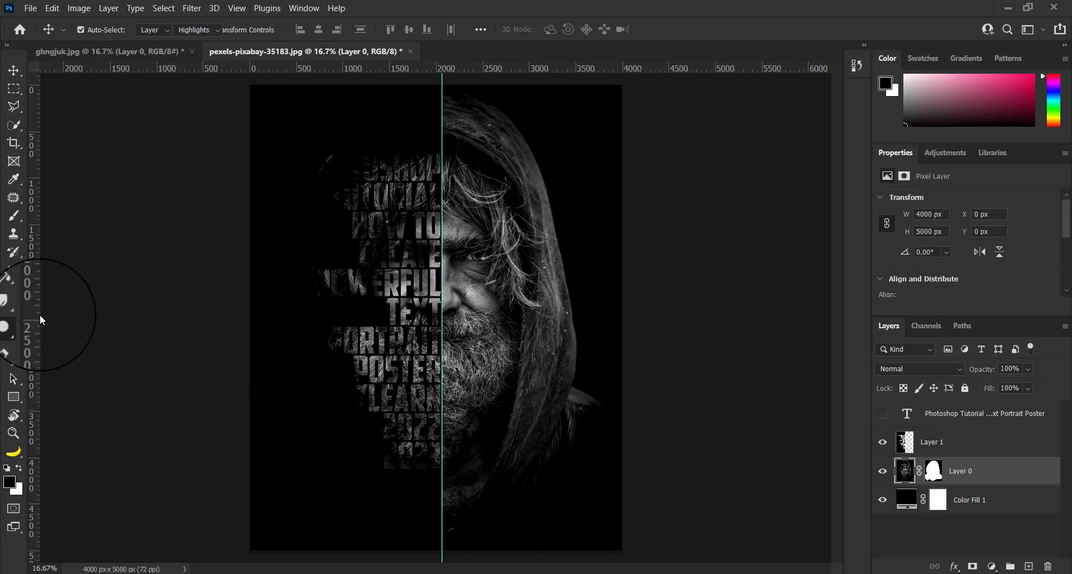
left_click(214, 34)
left_click(199, 36)
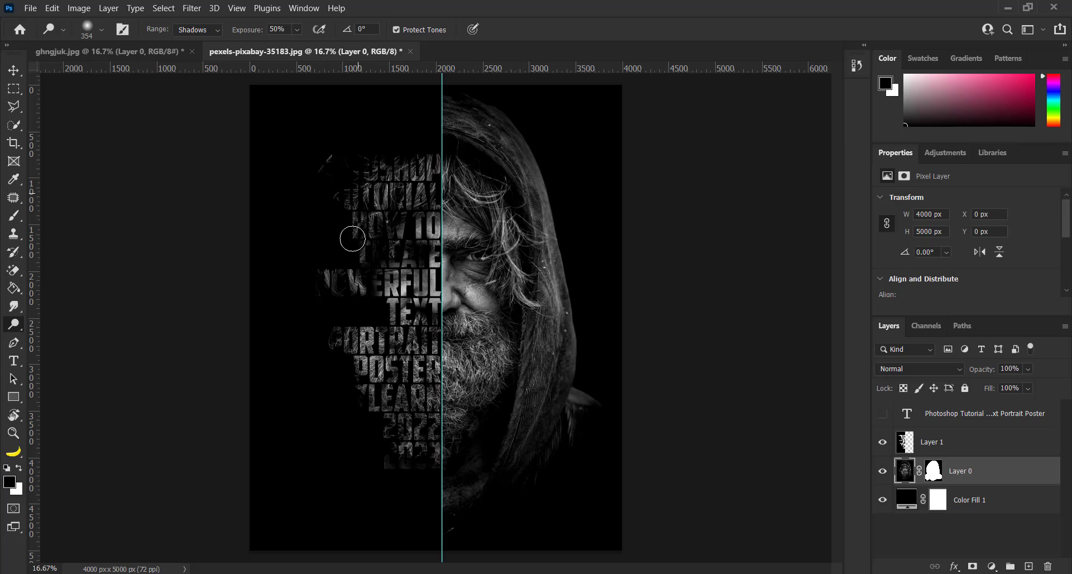
mouse_move(352, 239)
left_mouse_down()
mouse_move(371, 270)
mouse_move(331, 292)
mouse_move(400, 225)
mouse_move(361, 273)
left_mouse_up()
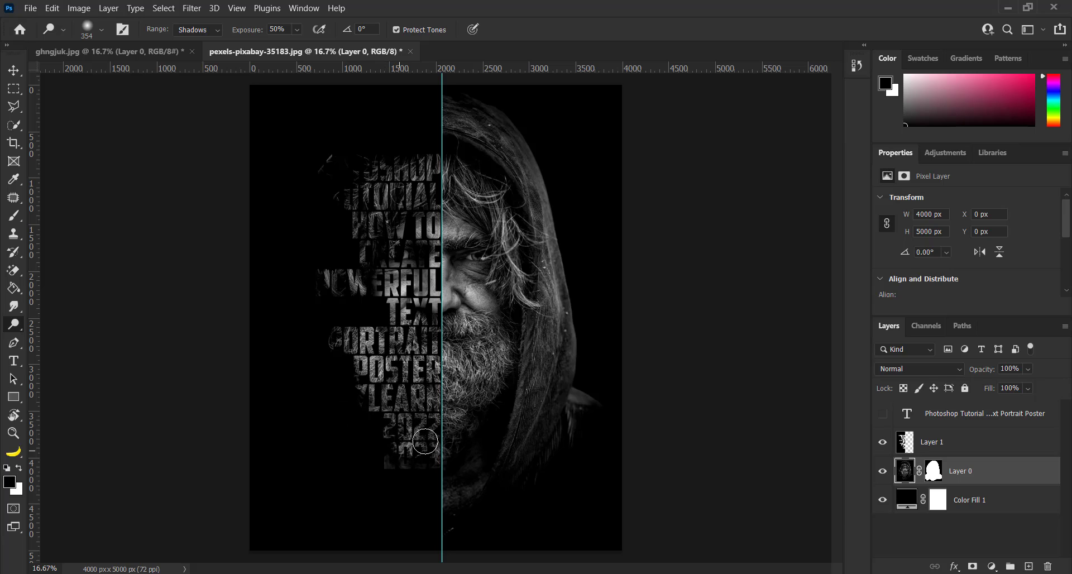
Step: Set the Dodge range to Midtones and the exposure to 100%, and lighten the face inside the letters
left_click(212, 33)
left_click(211, 52)
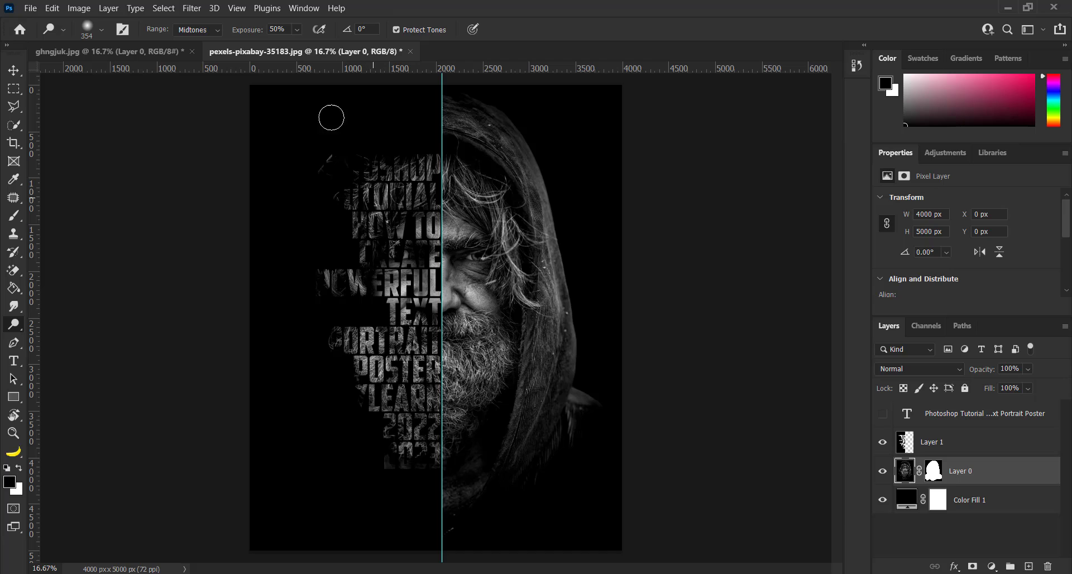
left_click_drag(306, 47, 366, 57)
mouse_move(370, 199)
left_mouse_down()
mouse_move(317, 291)
mouse_move(345, 347)
mouse_move(399, 382)
mouse_move(365, 259)
mouse_move(341, 289)
mouse_move(361, 395)
mouse_move(389, 427)
mouse_move(344, 379)
left_mouse_up()
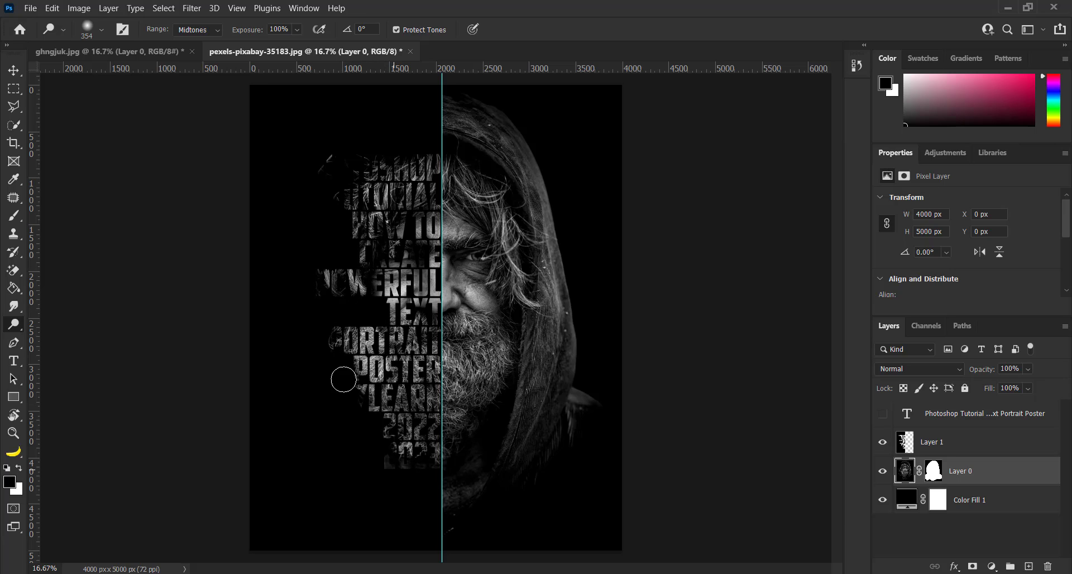
Step: Set the Dodge range to Highlights and brighten the face inside the letters from the top words to the bottom ones
left_click(216, 29)
left_click(193, 41)
mouse_move(407, 177)
left_mouse_down()
mouse_move(348, 159)
mouse_move(375, 173)
mouse_move(413, 156)
mouse_move(346, 165)
mouse_move(302, 211)
mouse_move(317, 186)
mouse_move(353, 198)
left_mouse_up()
left_click(199, 62)
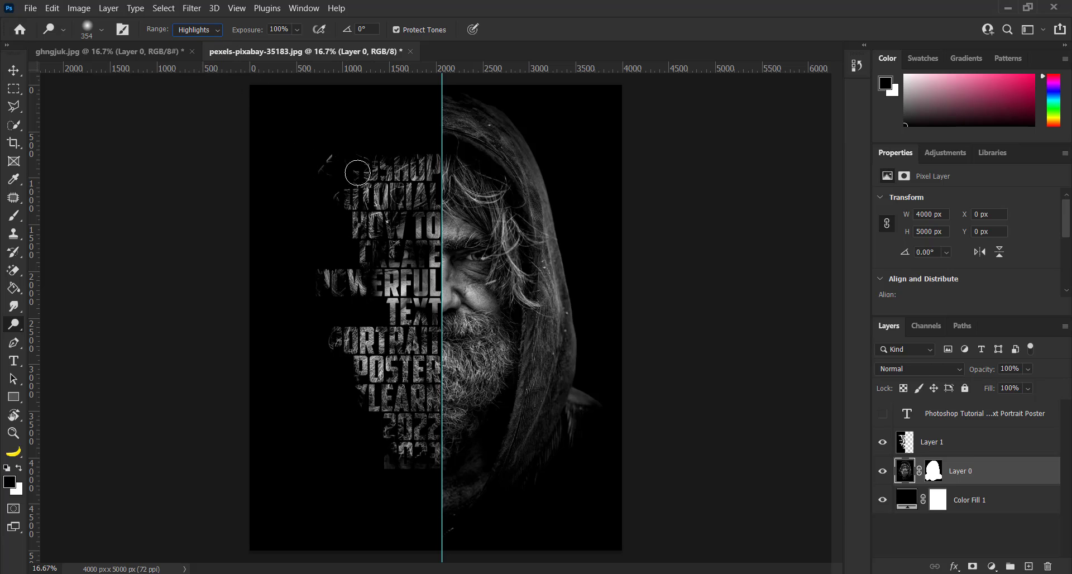
mouse_move(368, 176)
left_mouse_down()
mouse_move(364, 223)
mouse_move(408, 236)
mouse_move(310, 287)
mouse_move(386, 267)
mouse_move(378, 211)
mouse_move(406, 309)
mouse_move(387, 363)
mouse_move(355, 399)
mouse_move(401, 422)
mouse_move(409, 414)
mouse_move(388, 411)
left_mouse_up()
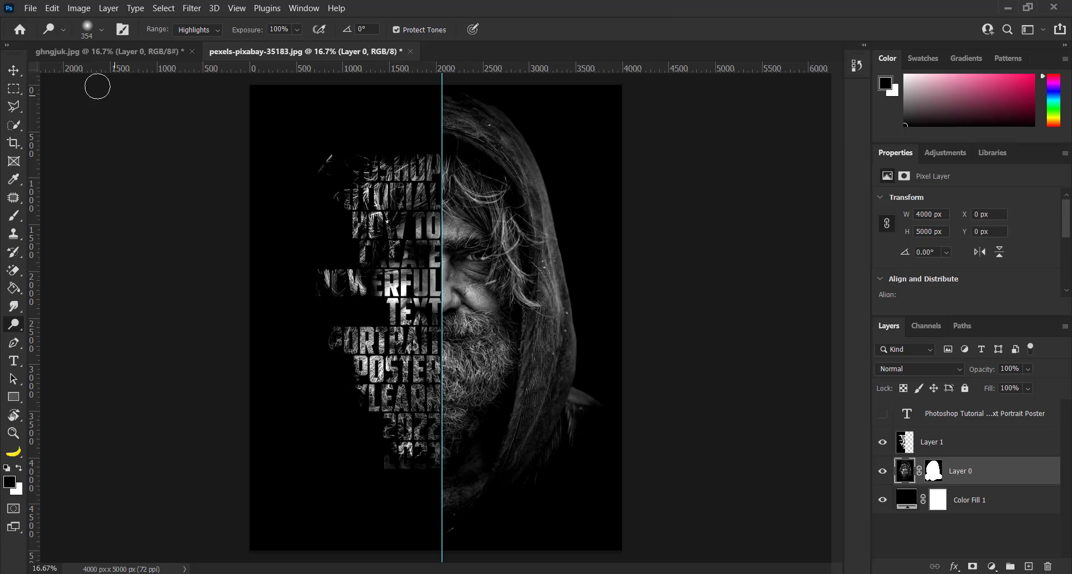
Step: Remove the vertical guide from the canvas
left_click(17, 73)
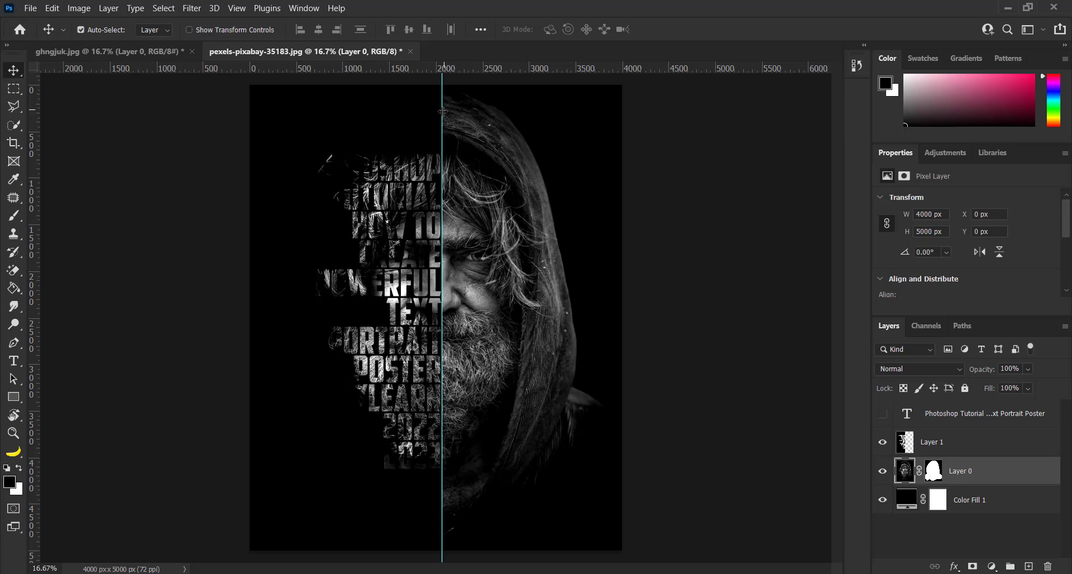
left_click_drag(443, 111, 36, 95)
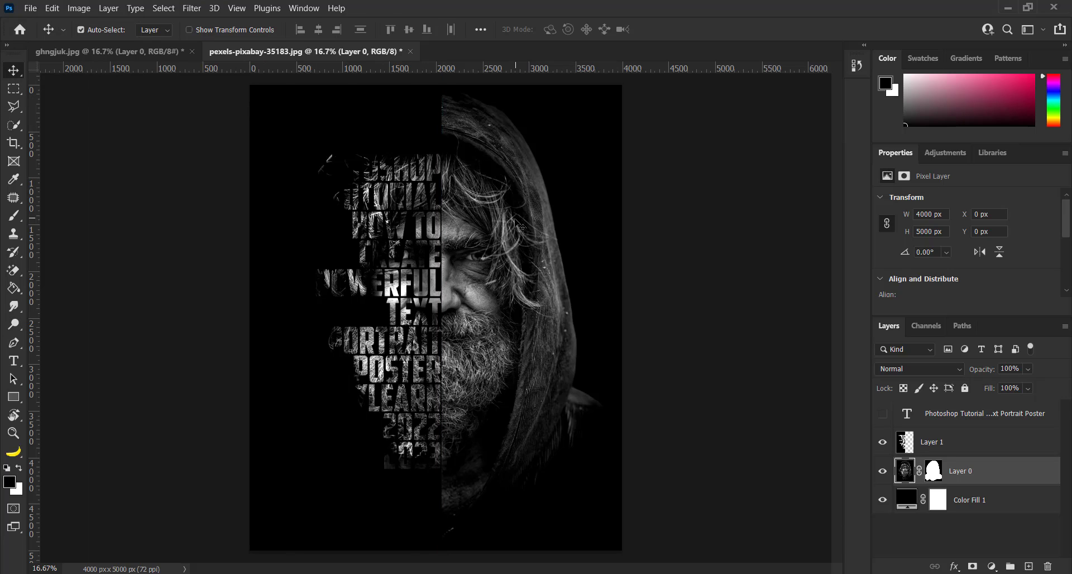